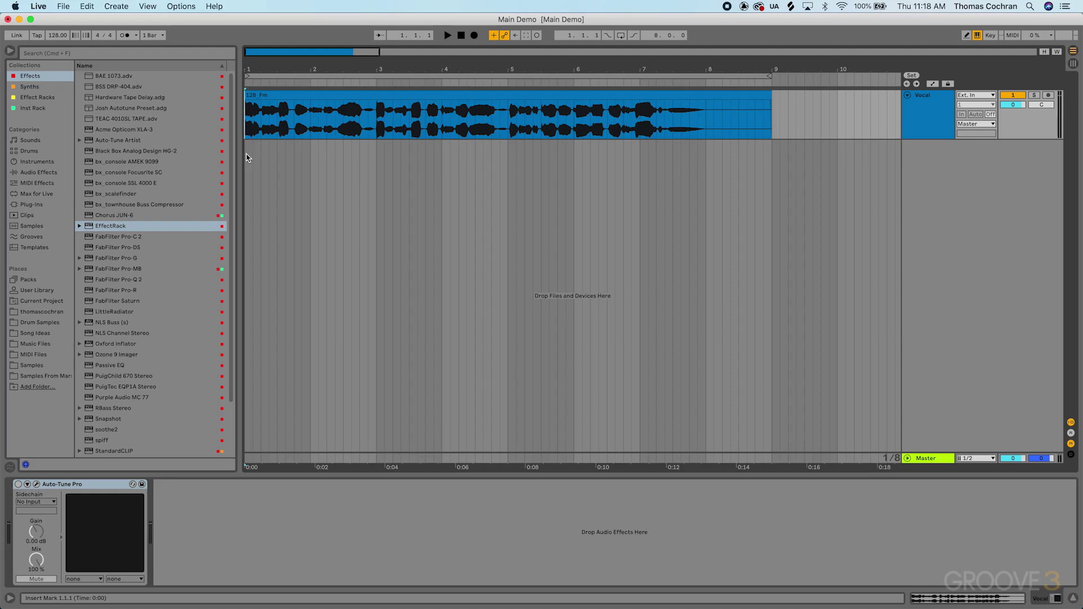
pyautogui.click(32, 489)
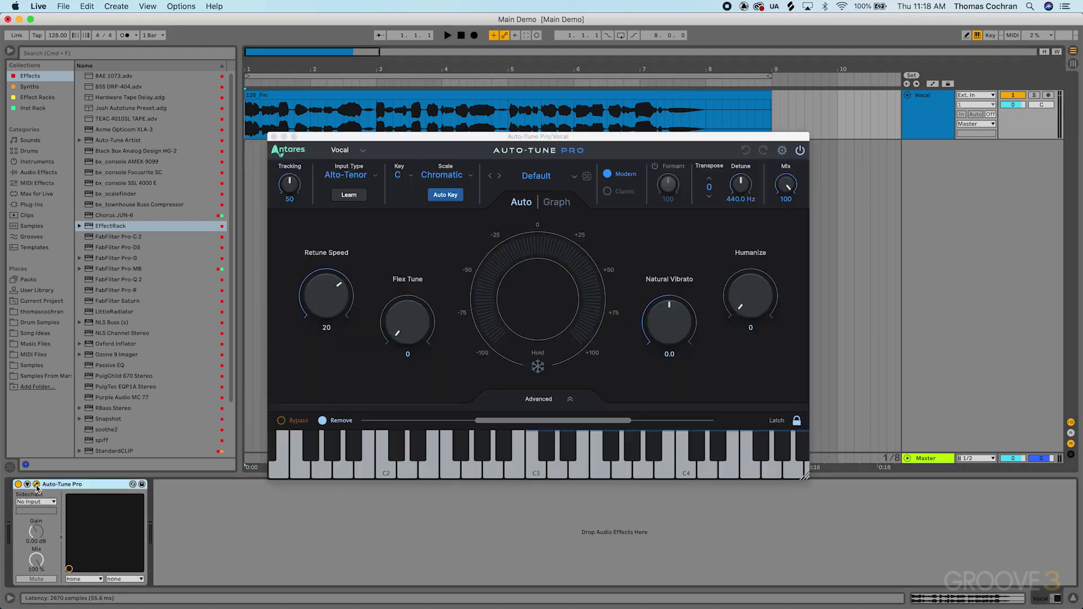
pyautogui.click(518, 138)
pyautogui.moveTo(518, 138); pyautogui.dragTo(510, 137)
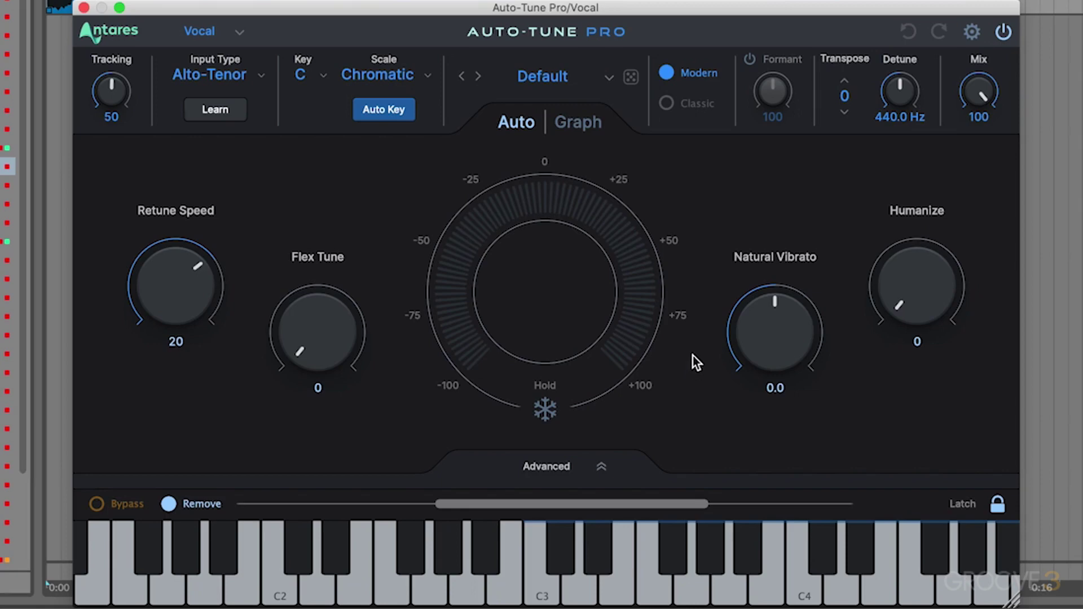
pyautogui.click(567, 124)
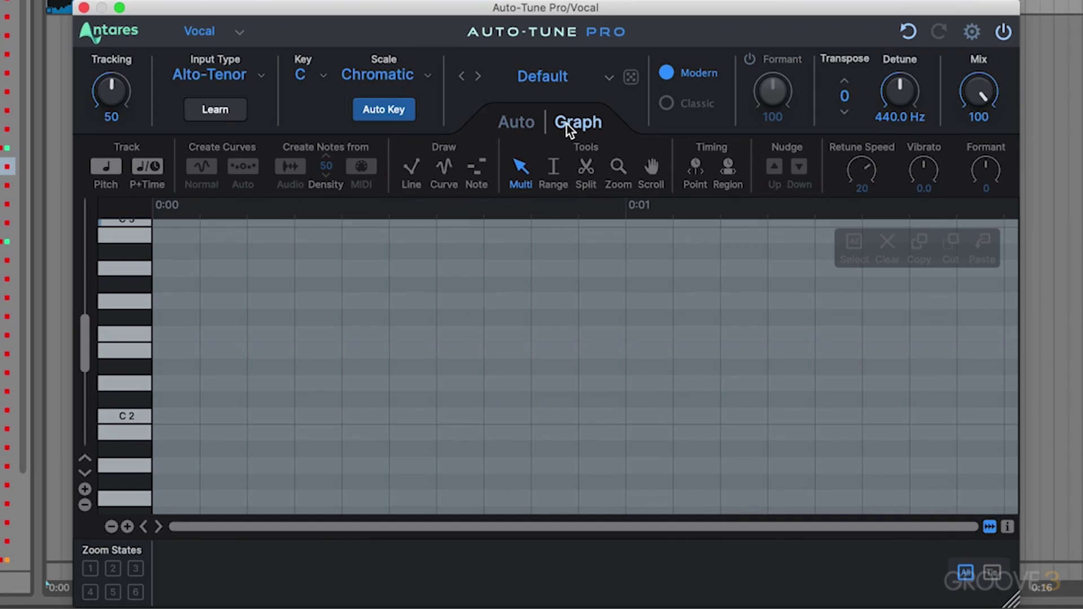
pyautogui.click(520, 123)
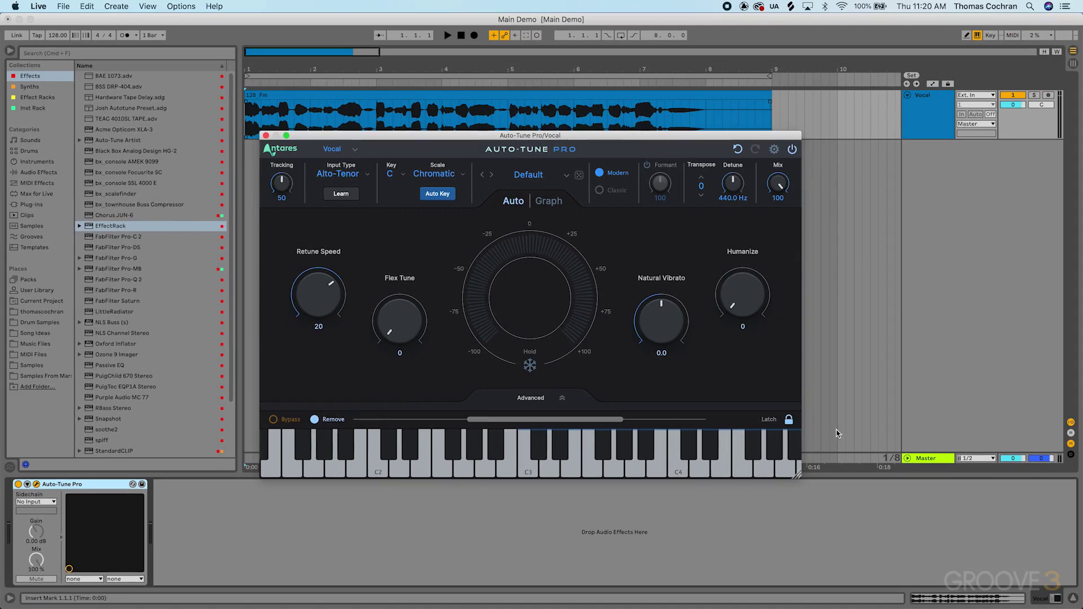
# Enlarge the Auto-Tune Pro X window from its corner and move it up and left
pyautogui.moveTo(796, 477)
pyautogui.mouseDown()
pyautogui.moveTo(925, 578)
pyautogui.moveTo(839, 482)
pyautogui.moveTo(752, 449)
pyautogui.mouseUp()
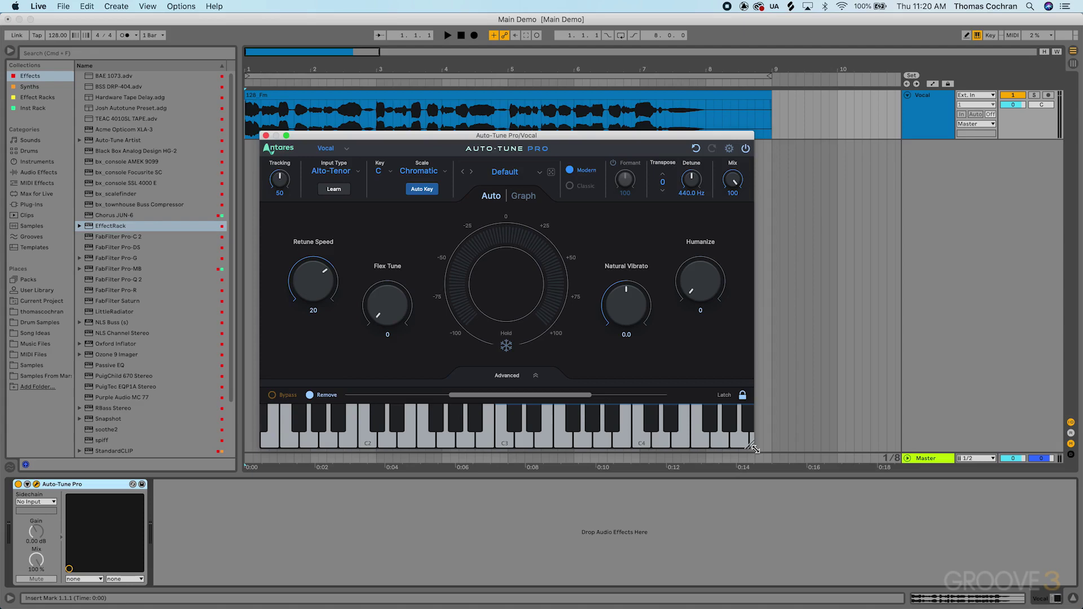
pyautogui.moveTo(752, 449); pyautogui.dragTo(893, 536)
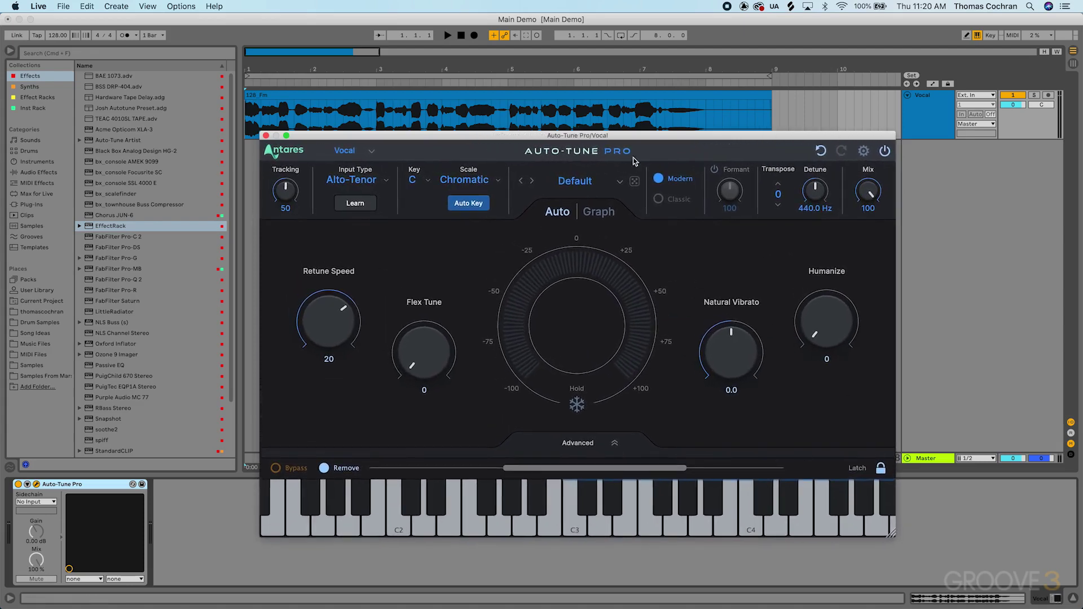
pyautogui.moveTo(592, 138); pyautogui.dragTo(541, 101)
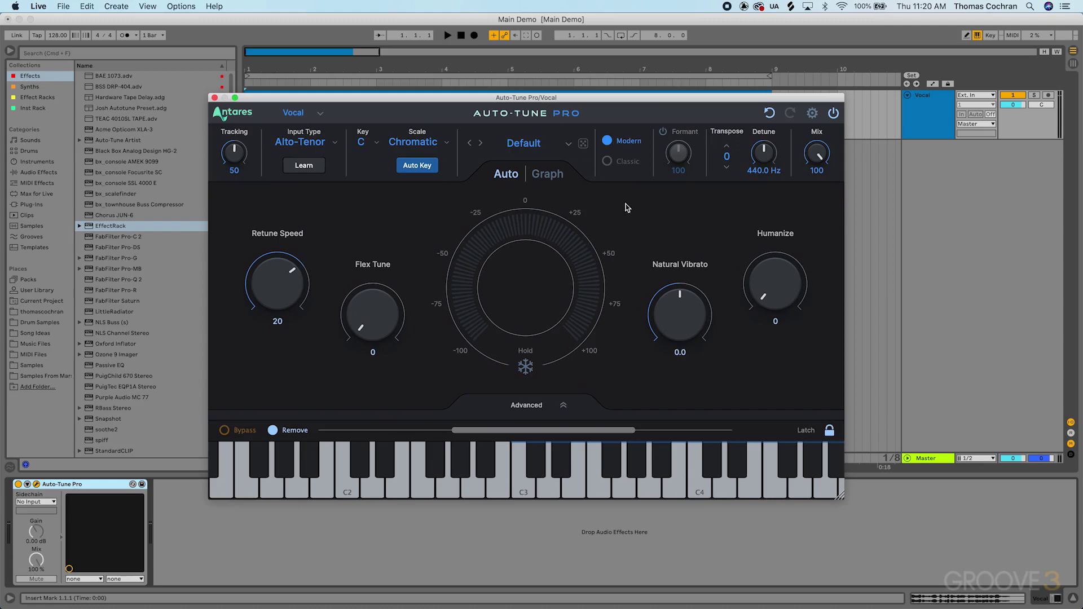
# Switch to the Graph view and enlarge it, then return to Auto view and reposition the window
pyautogui.click(547, 180)
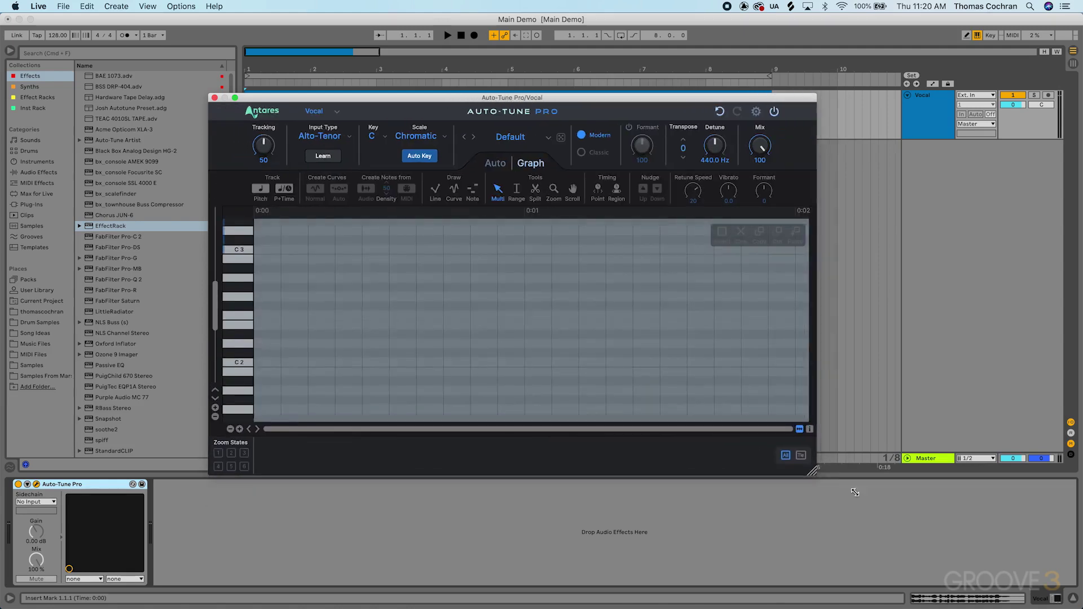
pyautogui.moveTo(855, 491)
pyautogui.mouseDown()
pyautogui.moveTo(952, 518)
pyautogui.moveTo(963, 536)
pyautogui.moveTo(1046, 565)
pyautogui.mouseUp()
pyautogui.moveTo(795, 101); pyautogui.dragTo(712, 85)
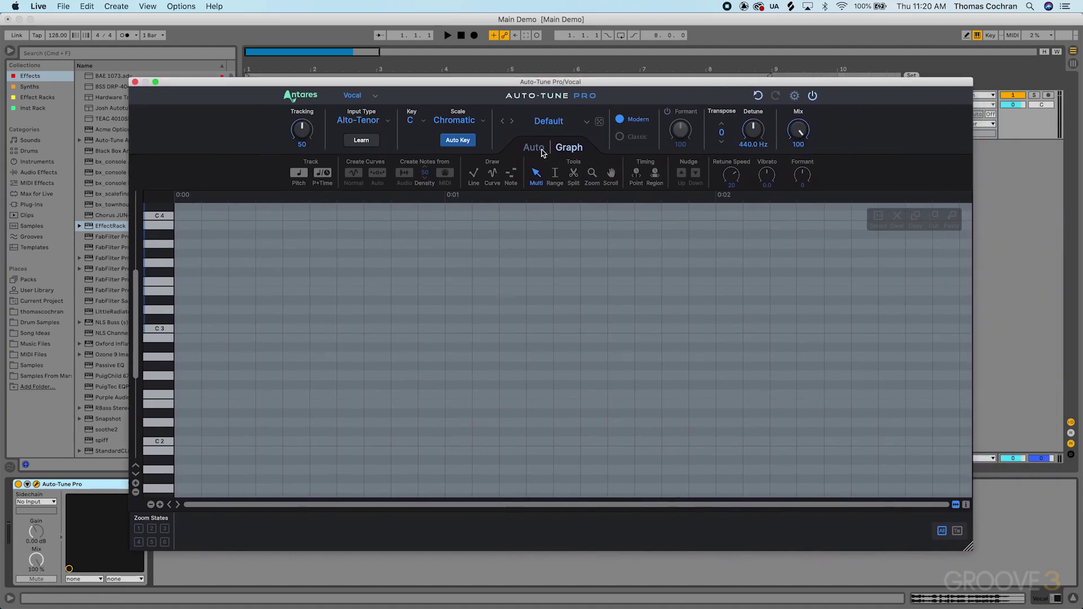
pyautogui.click(540, 150)
pyautogui.moveTo(513, 83); pyautogui.dragTo(634, 107)
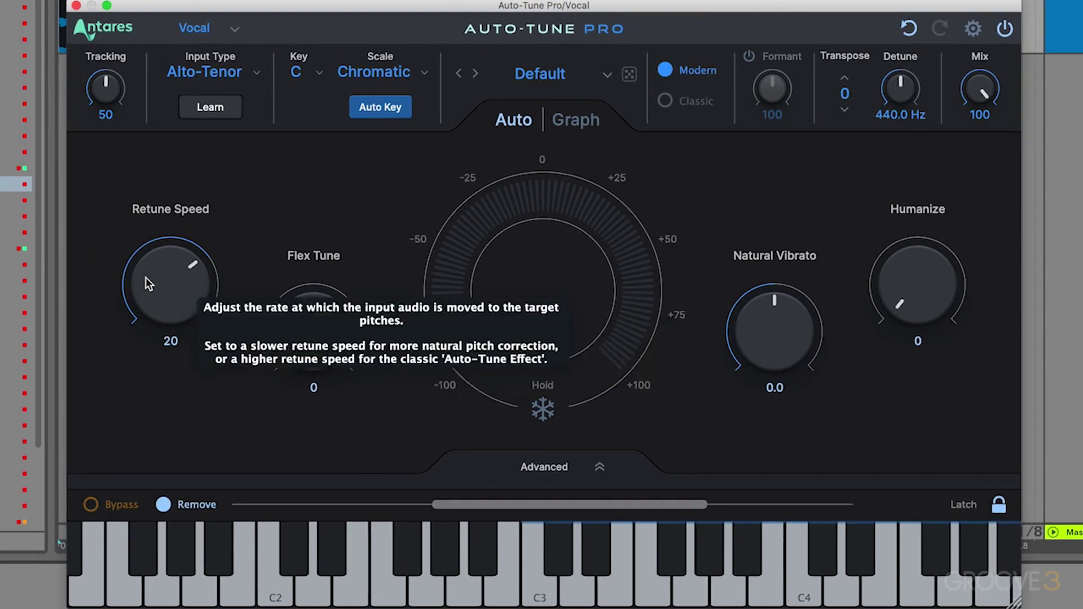
# Uncheck View Tooltips in the gear menu, then reopen the menu to confirm before closing it
pyautogui.click(973, 28)
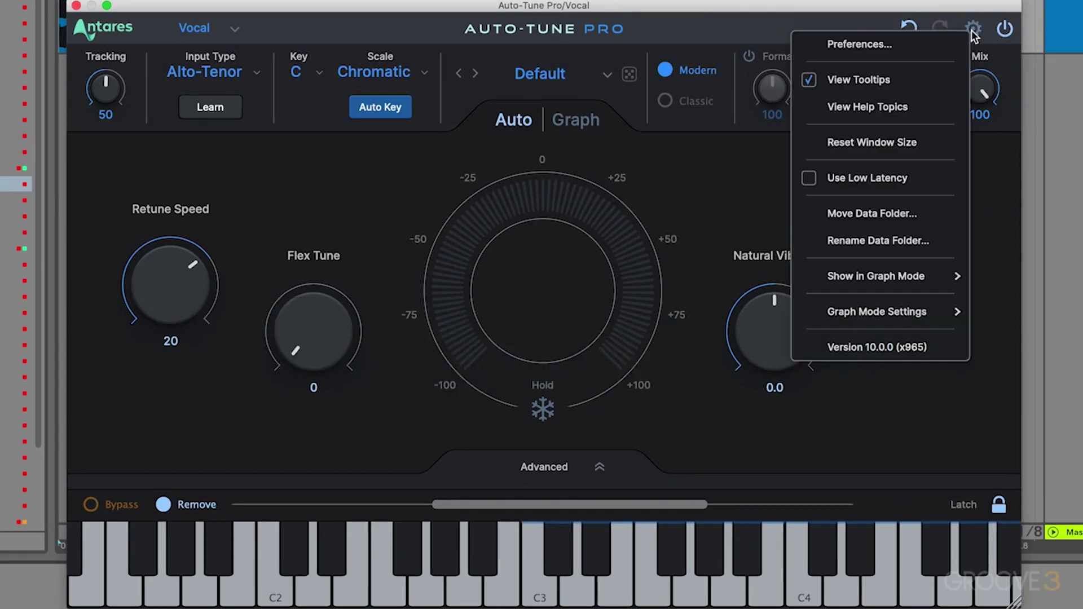
pyautogui.click(881, 80)
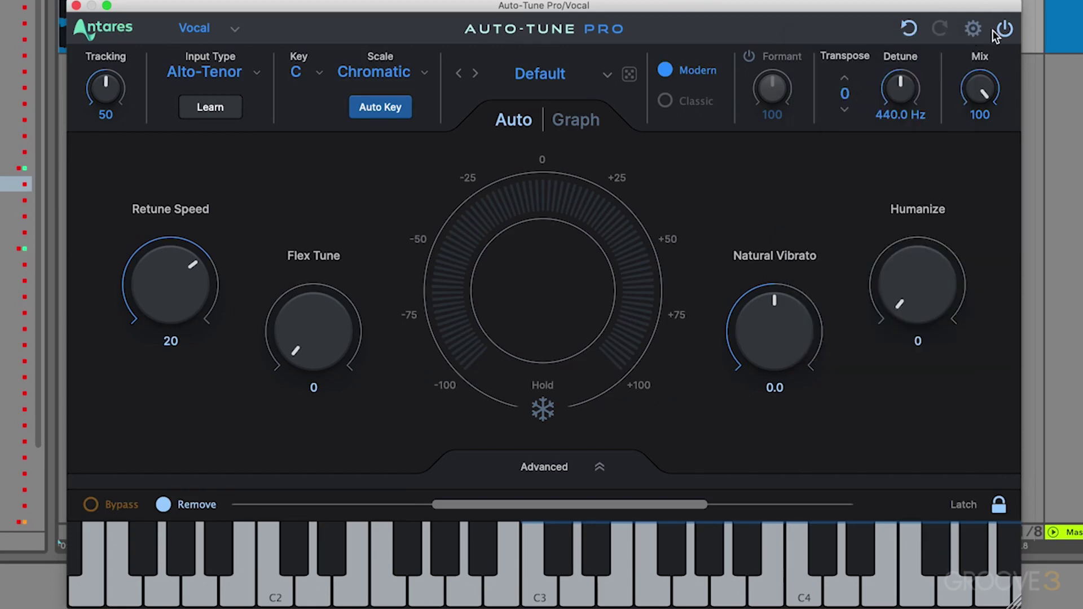
pyautogui.click(975, 30)
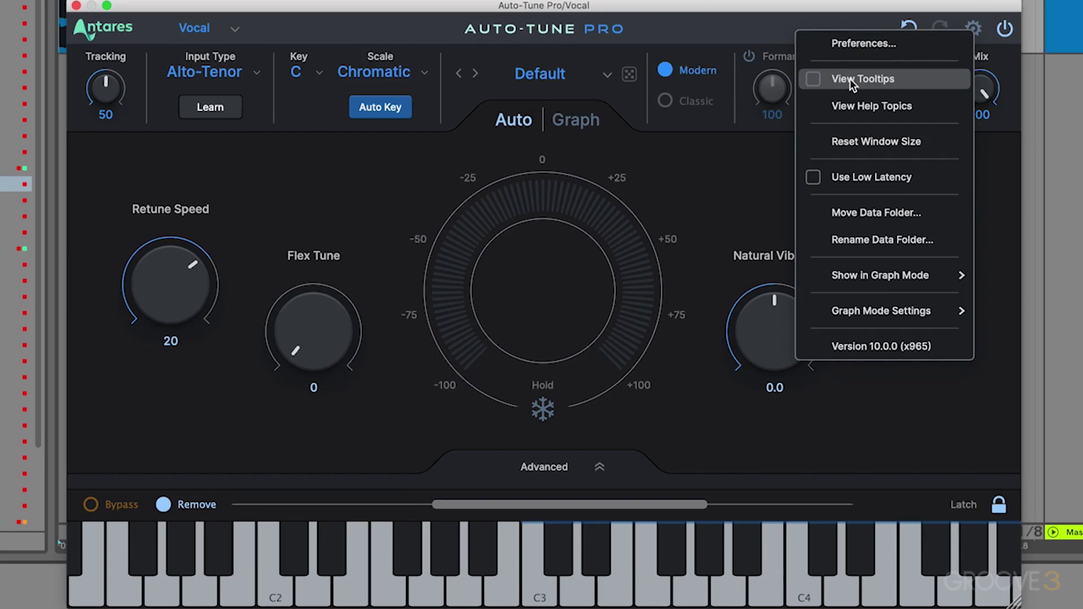
pyautogui.click(692, 201)
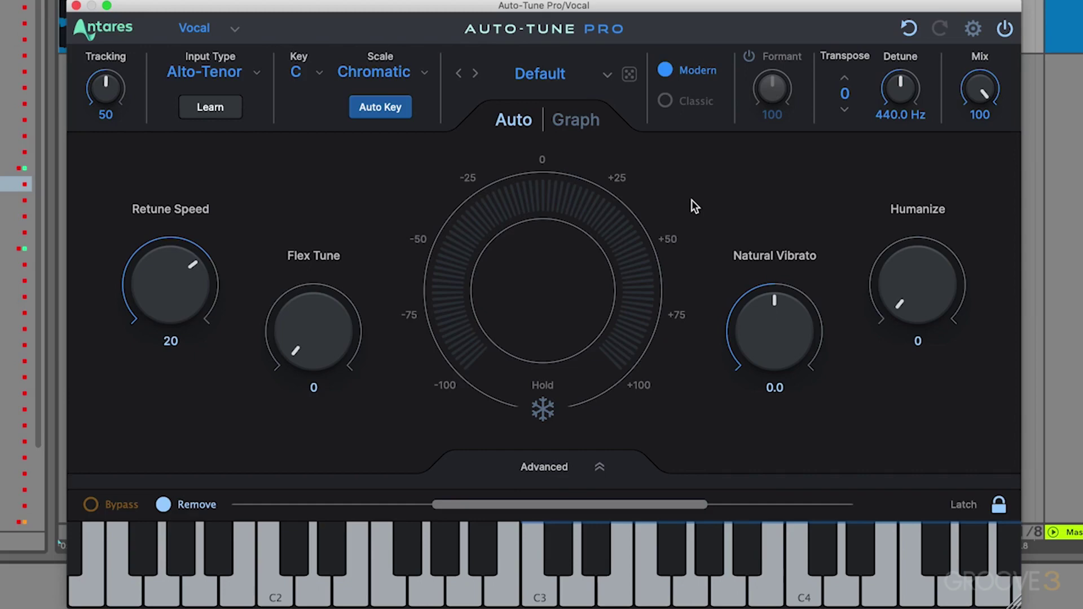
# Load Auto-Tune Pro Factory > Hard Auto-Tune Effect and drag Natural Vibrato down to -5.1
pyautogui.click(553, 77)
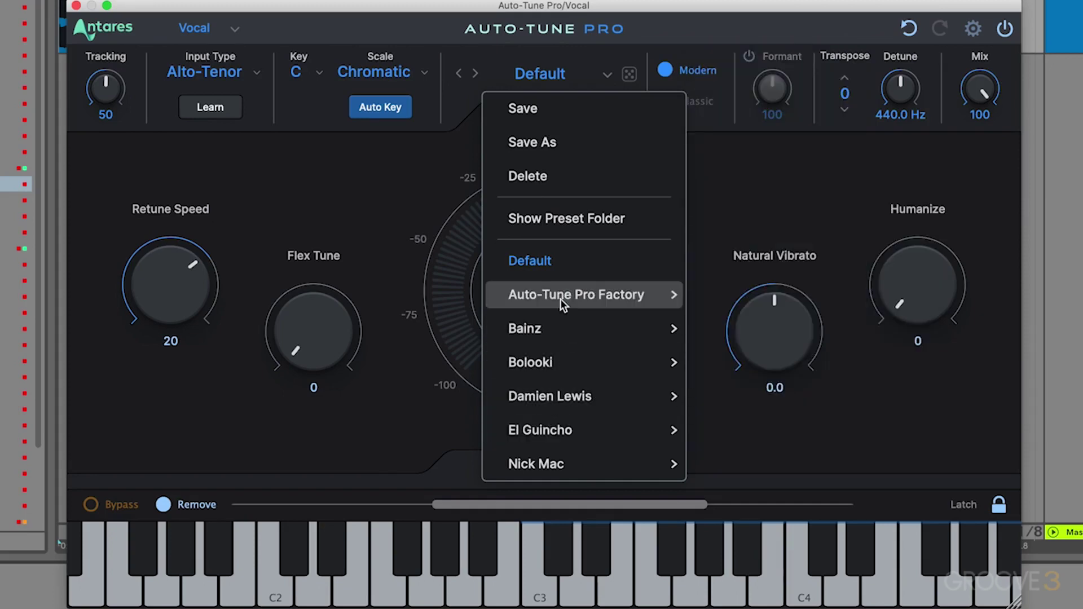
pyautogui.moveTo(577, 294)
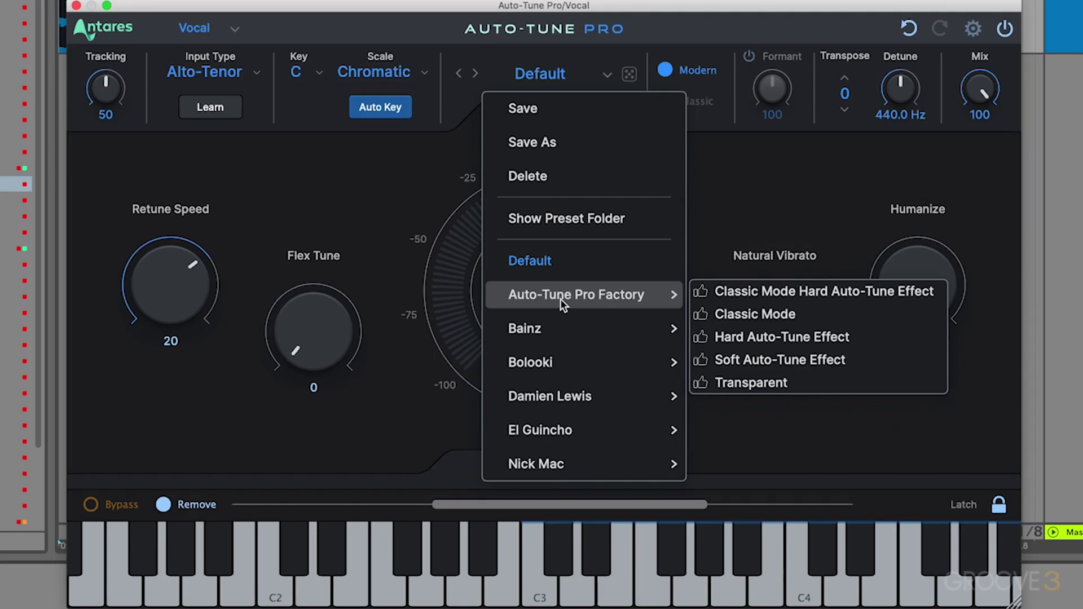
pyautogui.click(749, 337)
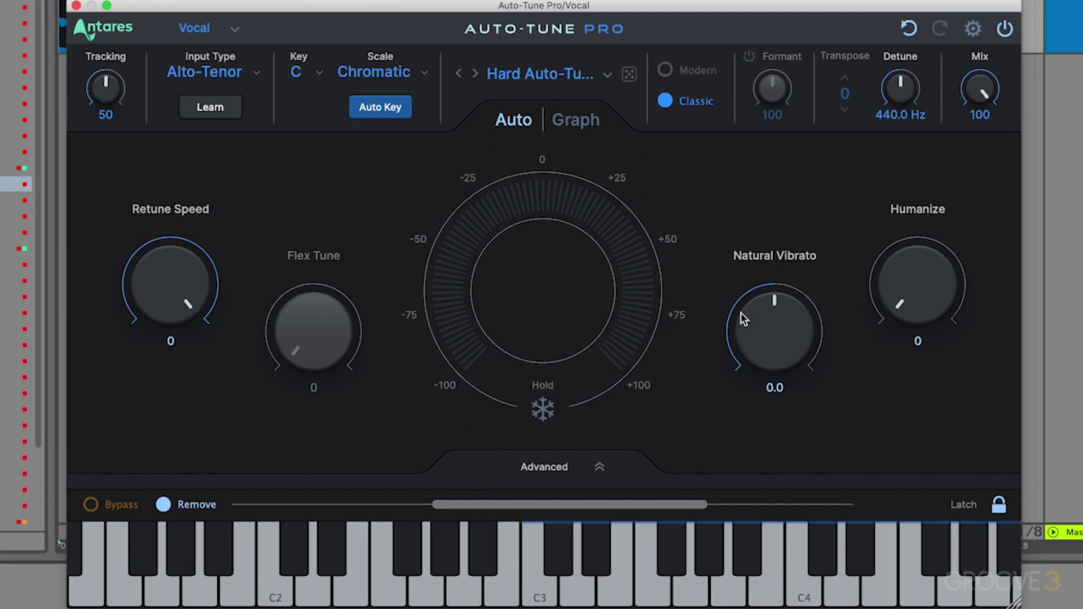
pyautogui.moveTo(756, 323); pyautogui.dragTo(756, 374)
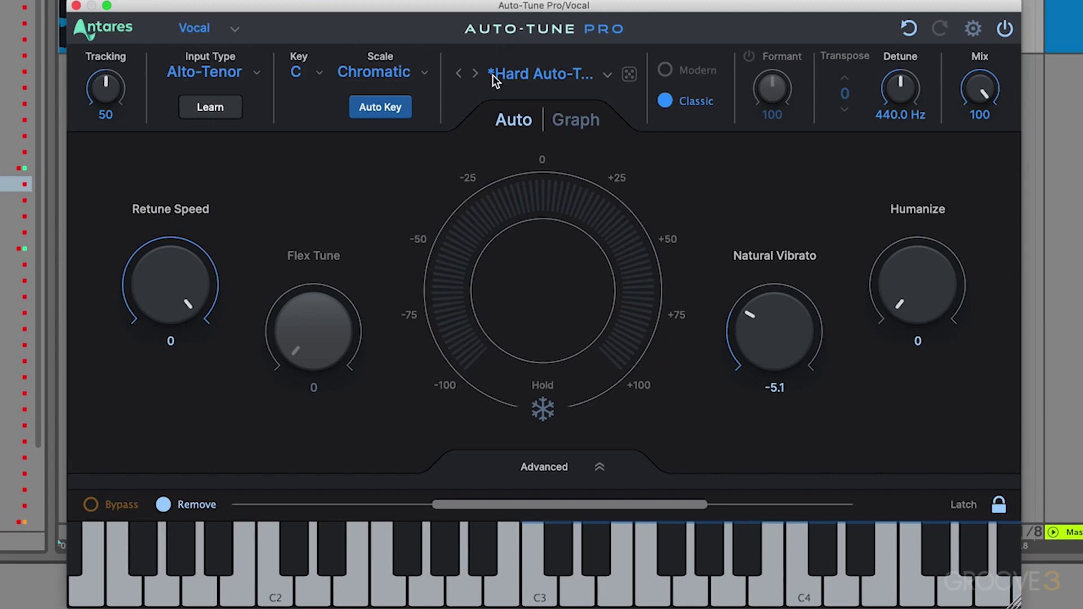
# Save the current settings with Save As under the name My Preset
pyautogui.click(514, 76)
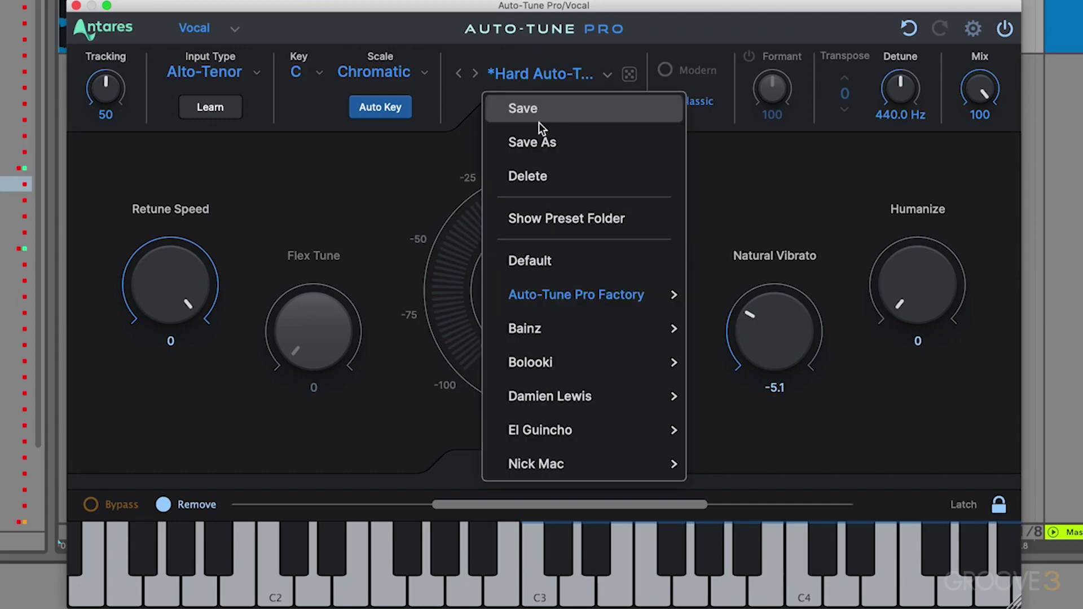
pyautogui.click(544, 144)
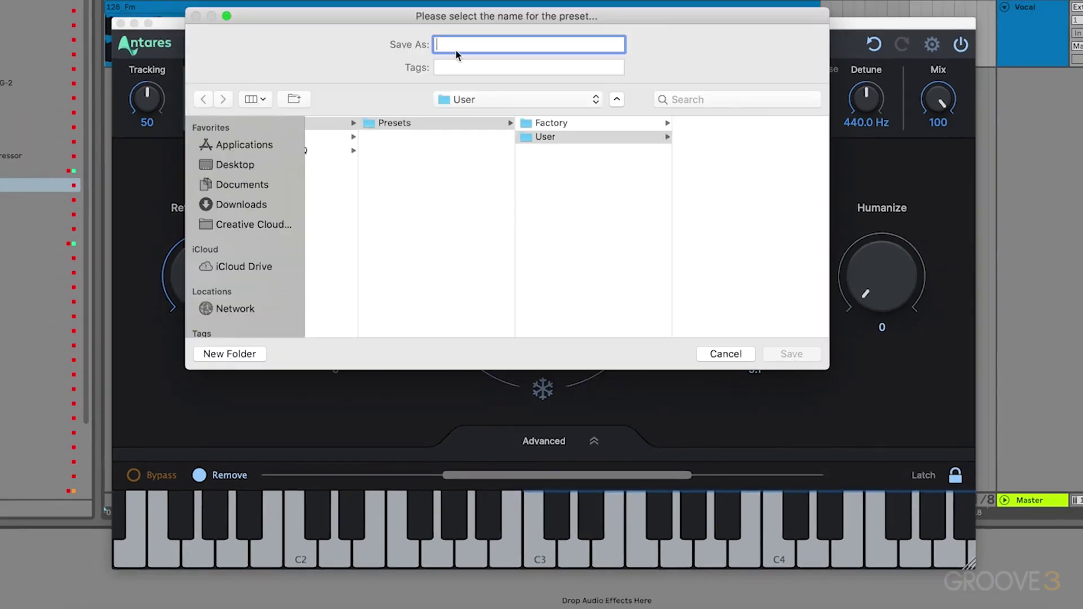
pyautogui.write('My Pr')
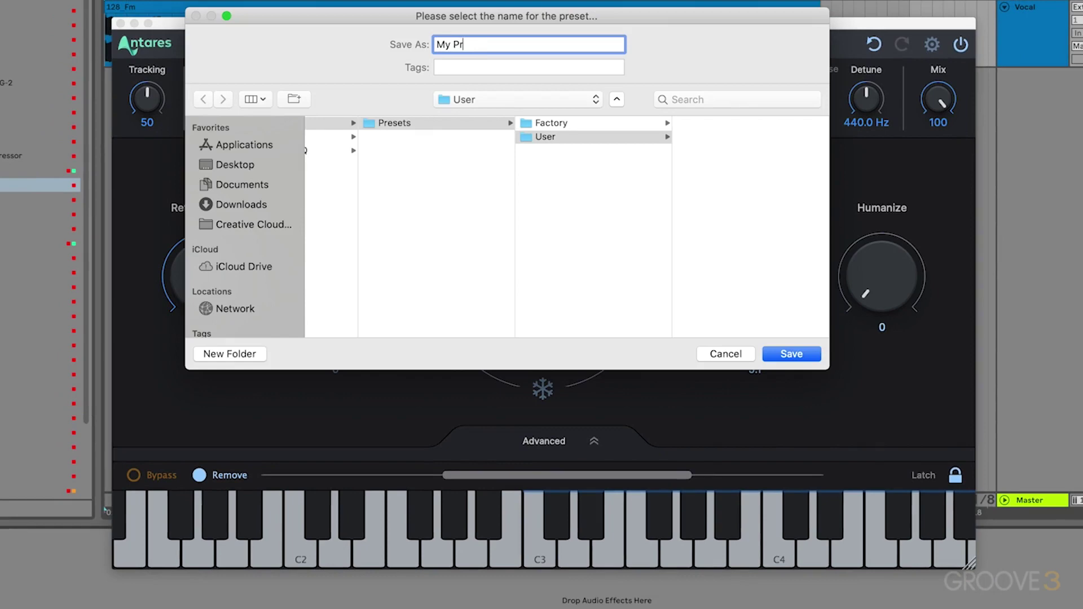
pyautogui.write('eset')
pyautogui.press('Return')
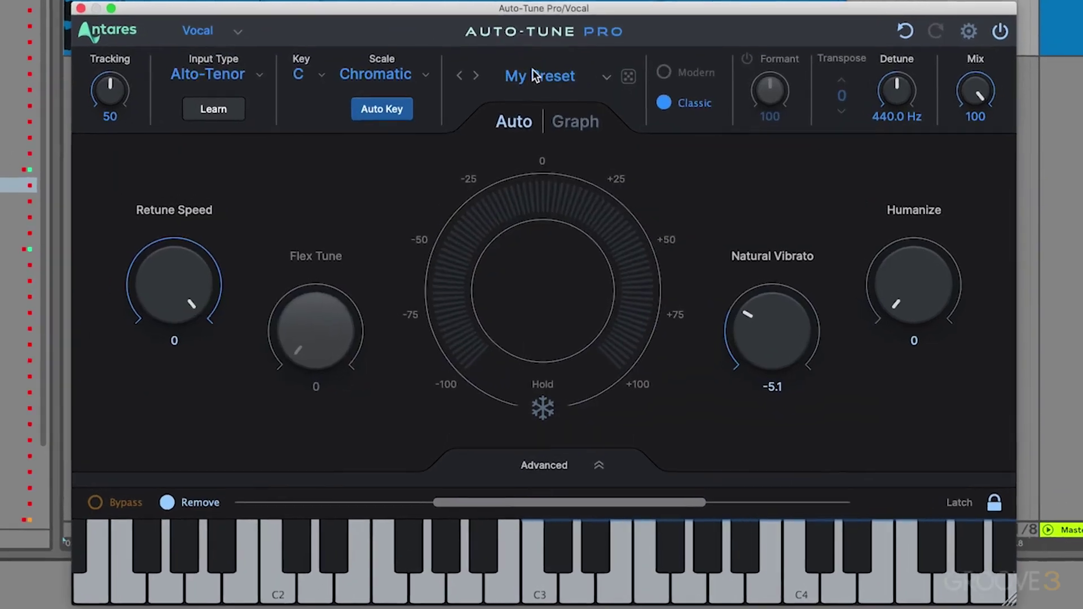
# Toggle the thumbs-up favorite on My Preset on and then off in the preset list
pyautogui.click(537, 84)
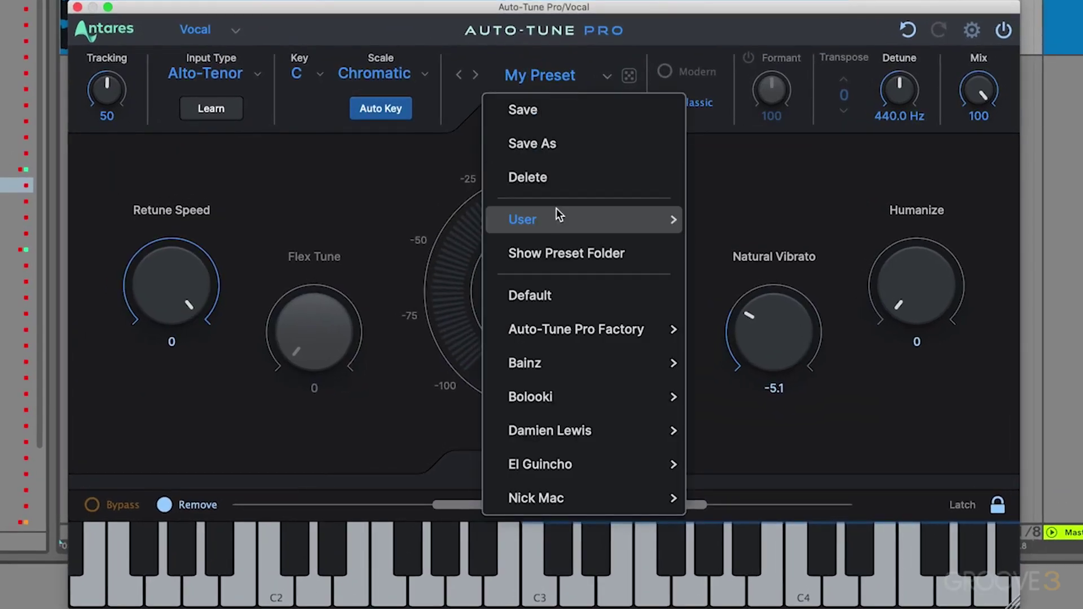
pyautogui.moveTo(584, 219)
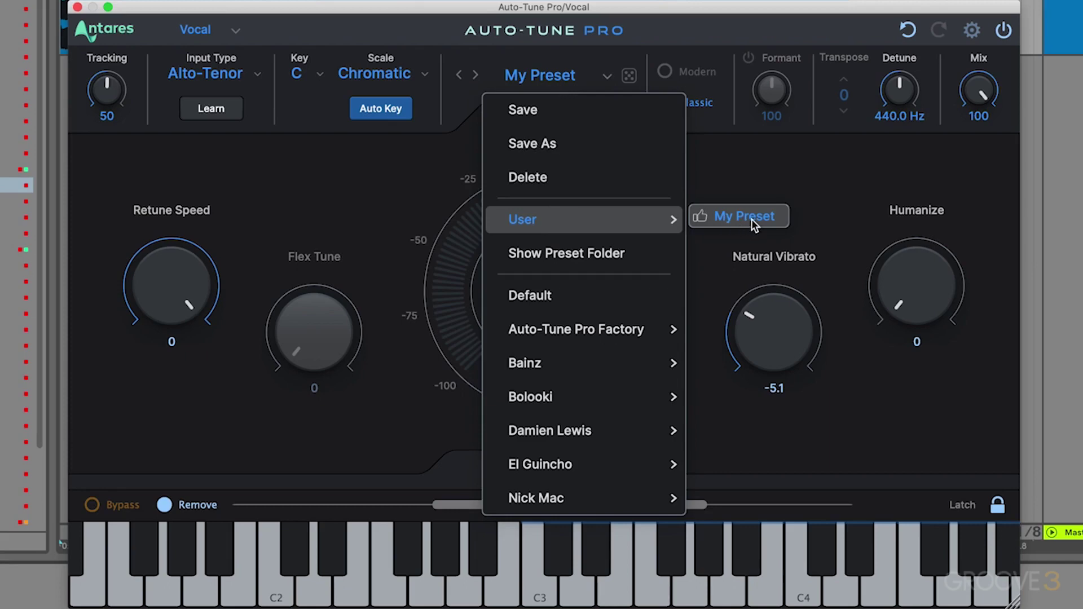
pyautogui.click(697, 220)
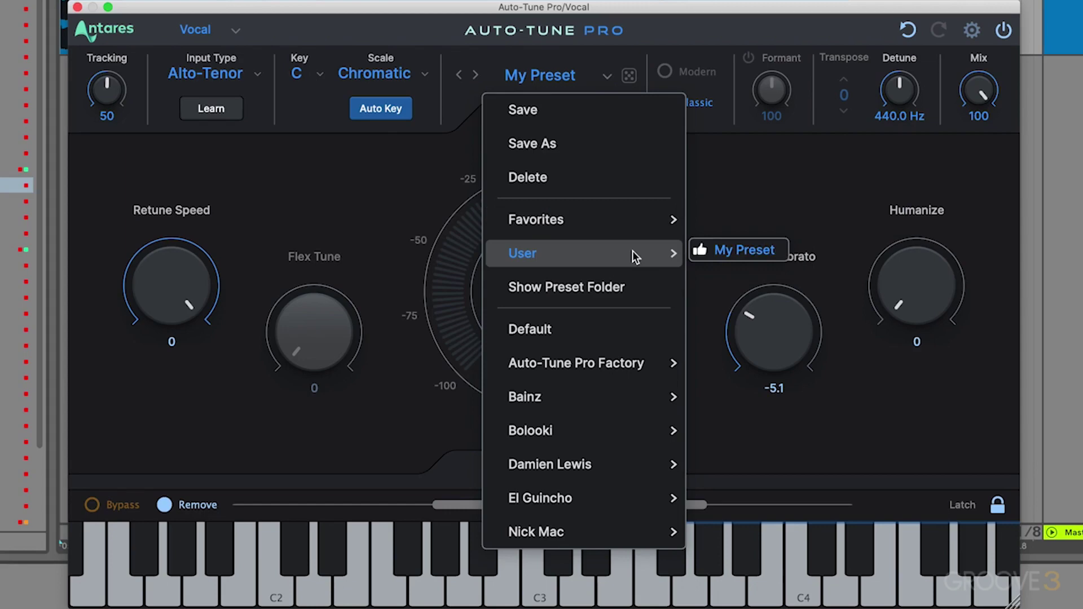
pyautogui.click(700, 250)
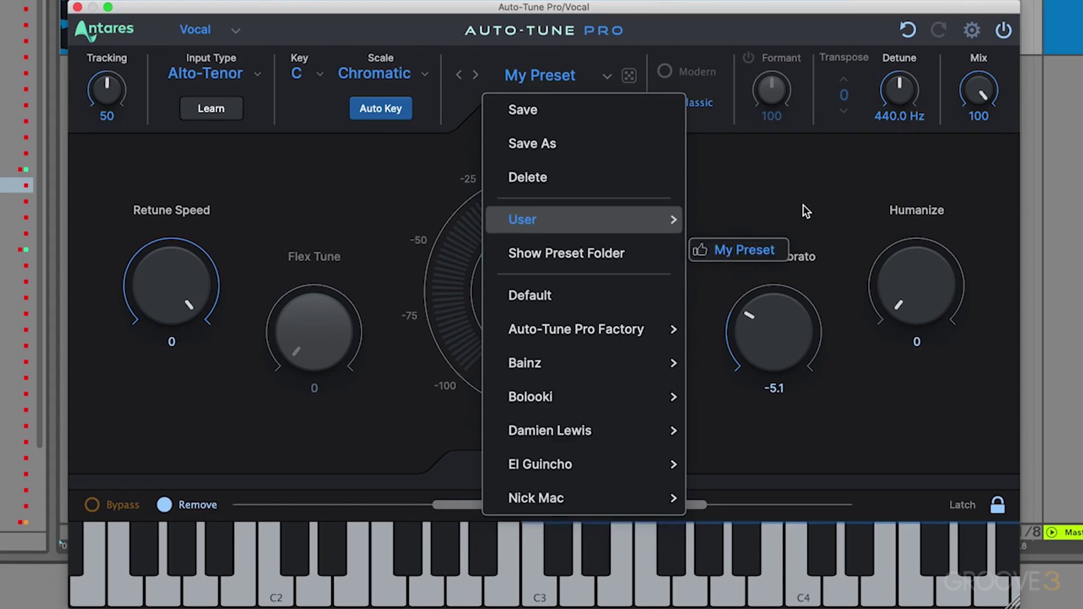
pyautogui.click(760, 206)
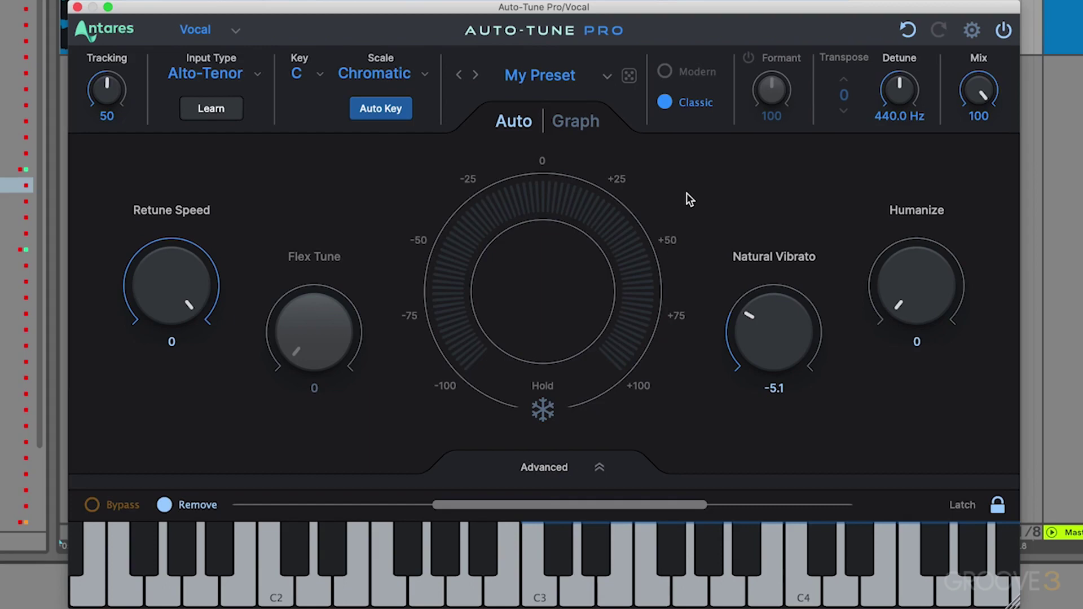
# Open and dismiss the preset list, then use the preset arrows to step to Hard Auto-Tune Effect
pyautogui.click(540, 74)
pyautogui.moveTo(540, 464)
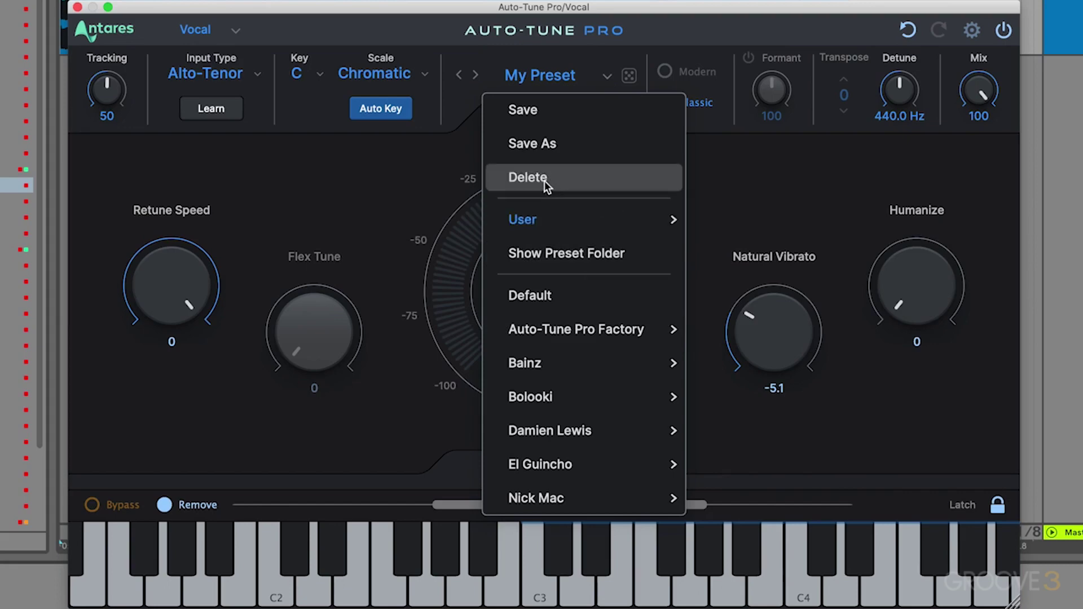
pyautogui.click(427, 187)
pyautogui.click(476, 75)
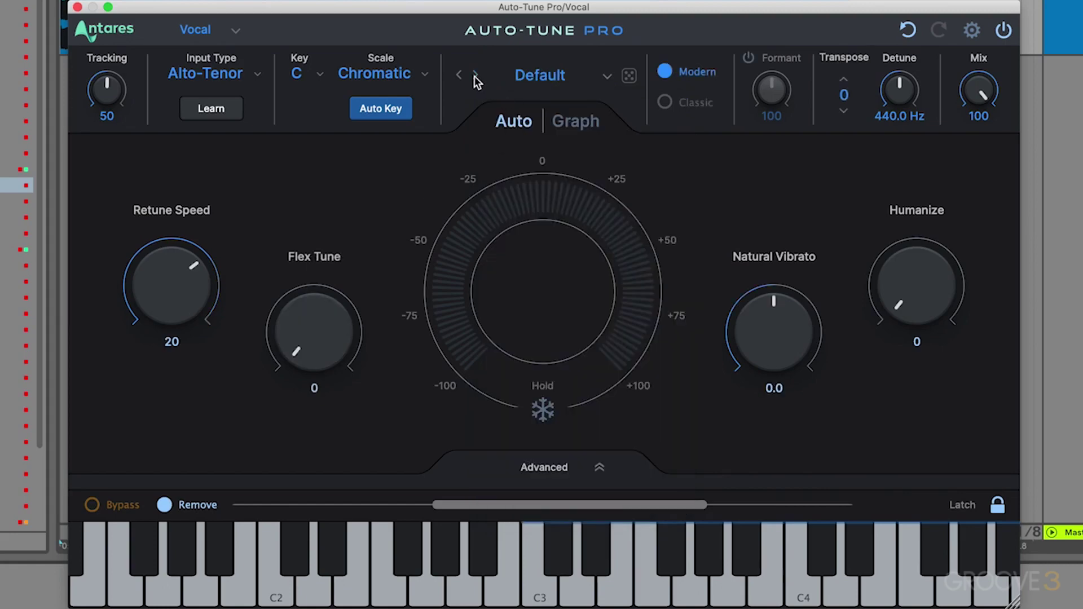
pyautogui.click(459, 76)
pyautogui.click(475, 75)
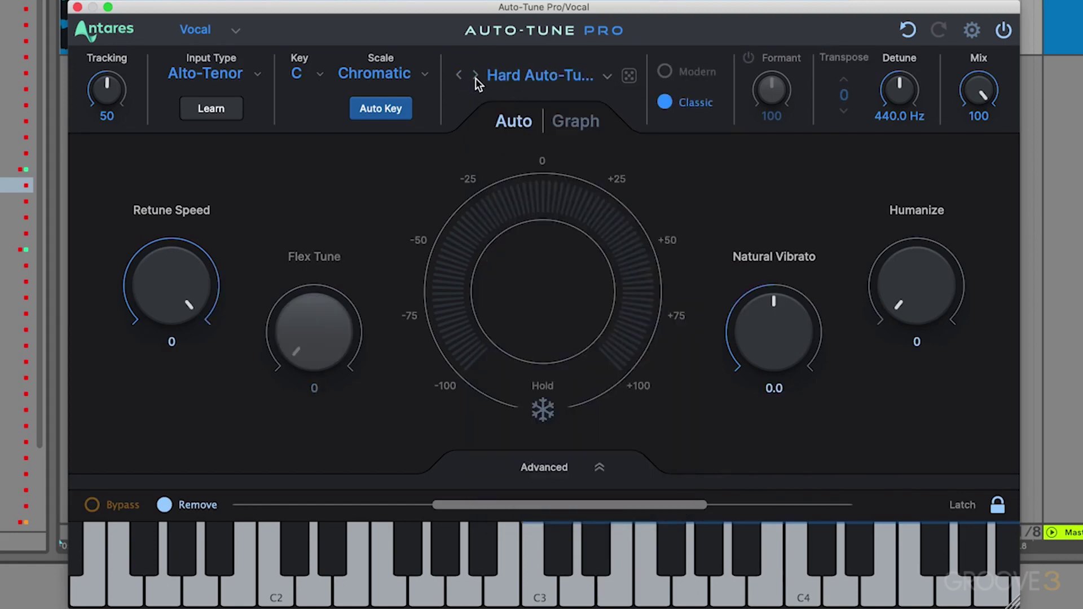
# Roll the dice button five times until RnB Writer loads with Retune Speed 7
pyautogui.click(628, 78)
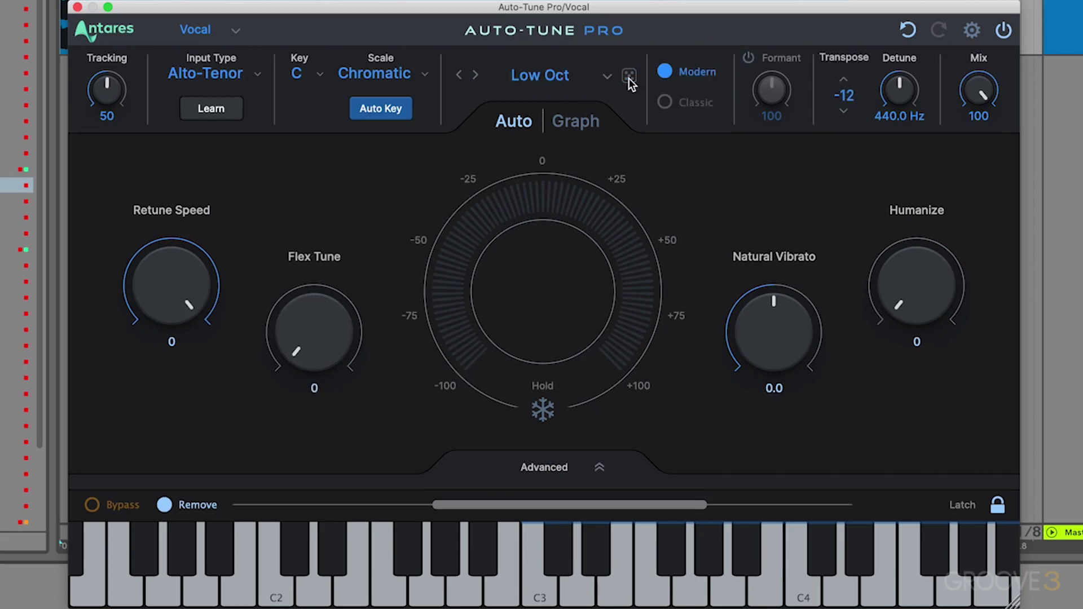
pyautogui.click(629, 78)
pyautogui.click(628, 78)
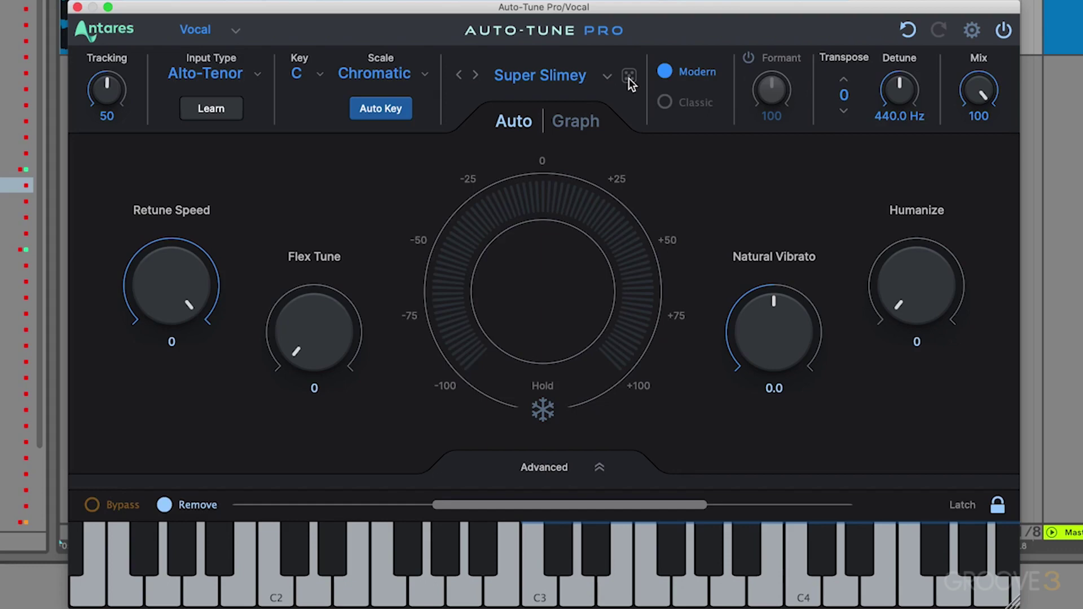
pyautogui.click(628, 77)
pyautogui.click(629, 78)
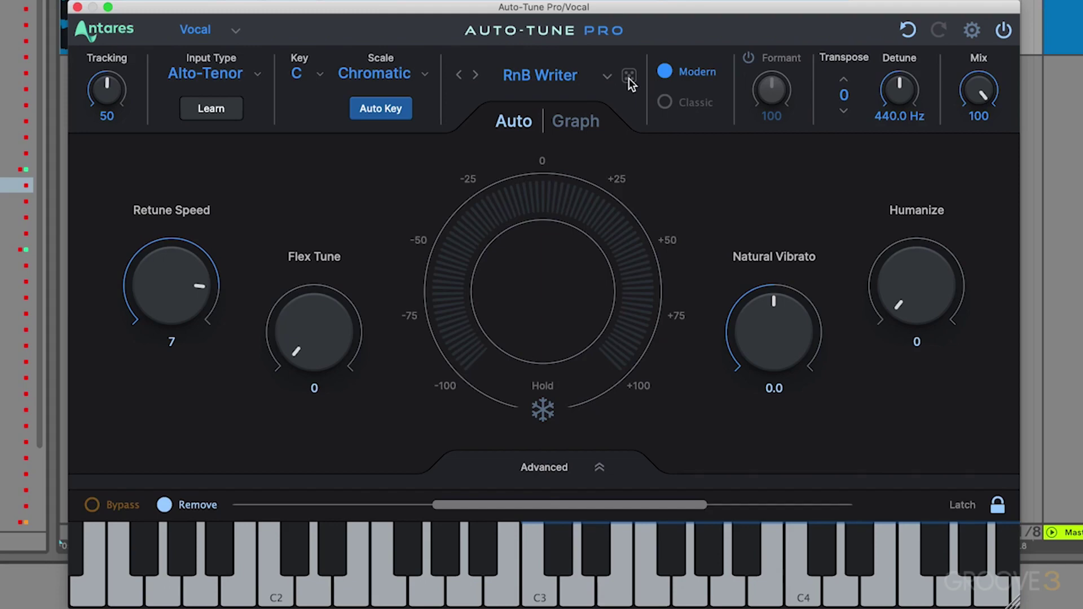
# Set Key to D and Scale to Minor, then roll random presets until Jealousy loads
pyautogui.click(306, 74)
pyautogui.click(323, 177)
pyautogui.click(385, 73)
pyautogui.click(395, 50)
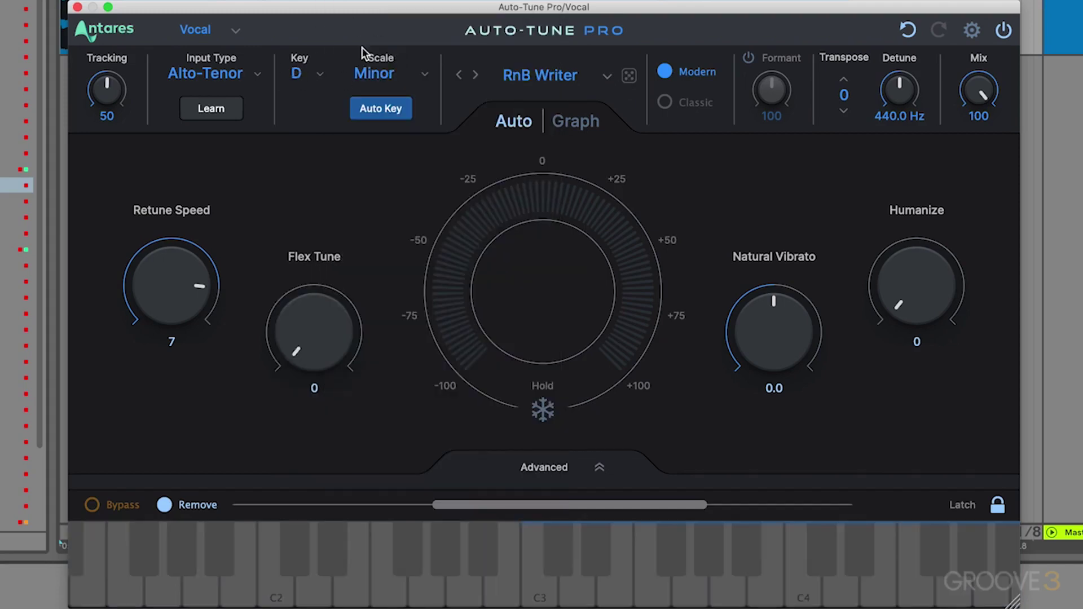
pyautogui.click(629, 77)
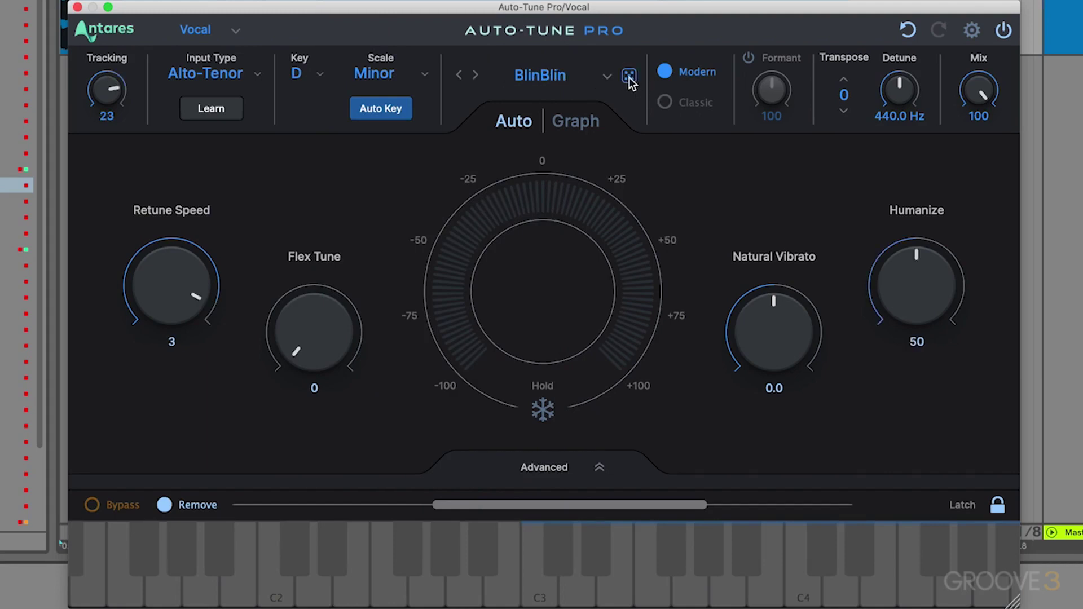
pyautogui.click(628, 77)
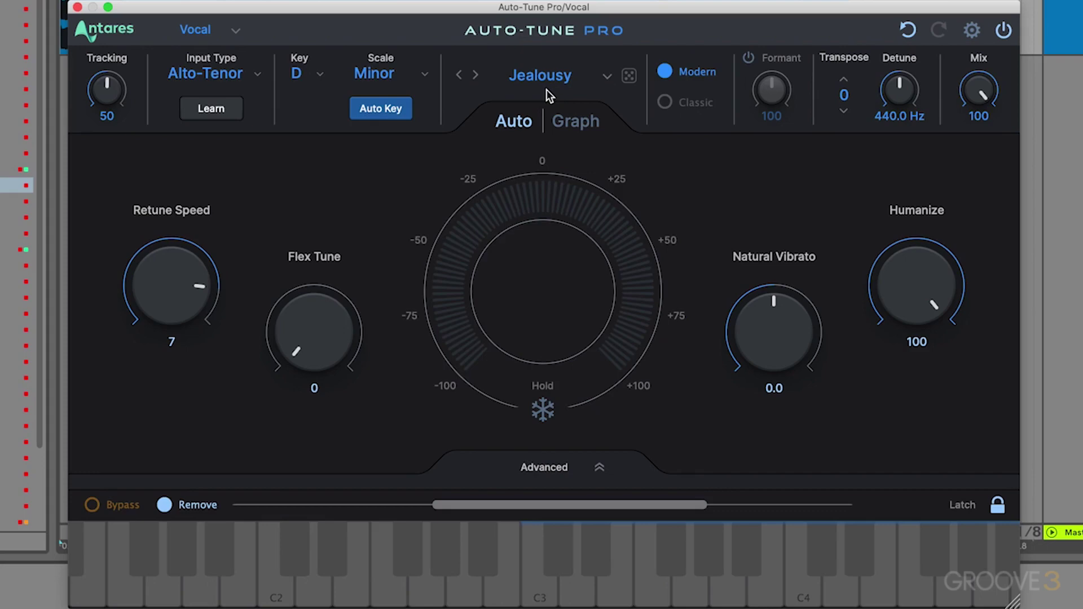
# Choose Default from the preset dropdown to restore C Chromatic and Retune Speed 20
pyautogui.click(548, 75)
pyautogui.moveTo(522, 219)
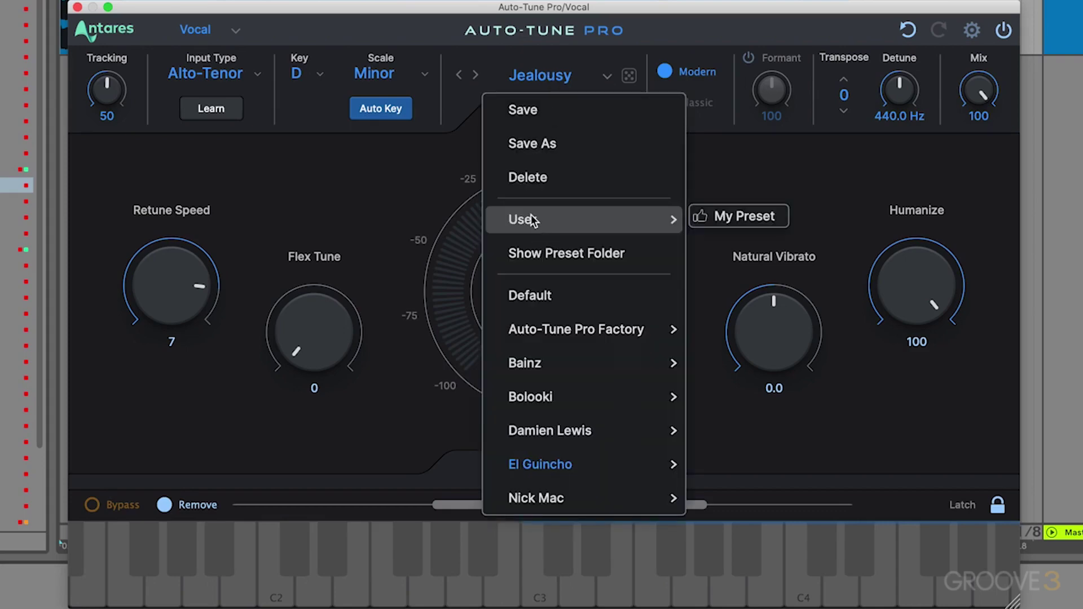
pyautogui.click(542, 298)
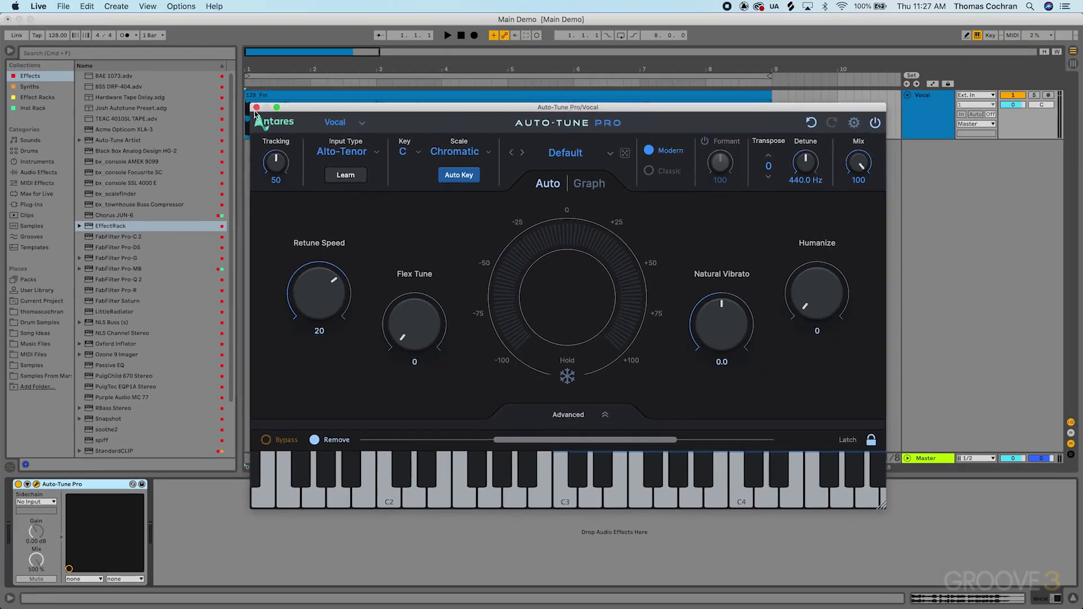
# Close the Auto-Tune window and duplicate the Vocal track with Cmd+D
pyautogui.click(258, 112)
pyautogui.click(913, 122)
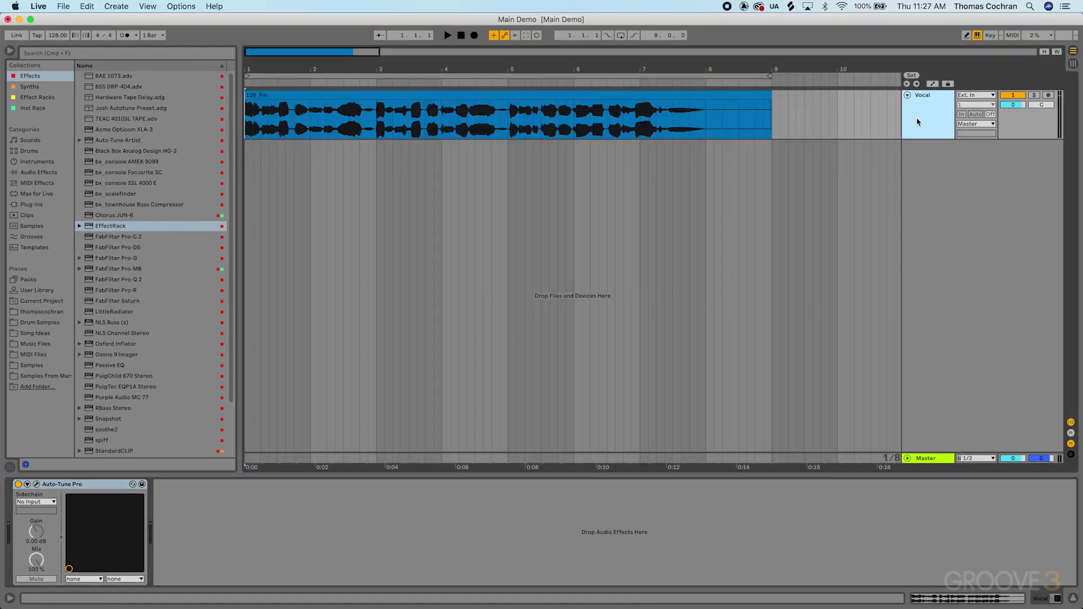
pyautogui.press('super+d')
# Rename the tracks Hook Vocal and Verse Vocal, then open Auto-Tune on Hook Vocal
pyautogui.press('super+r')
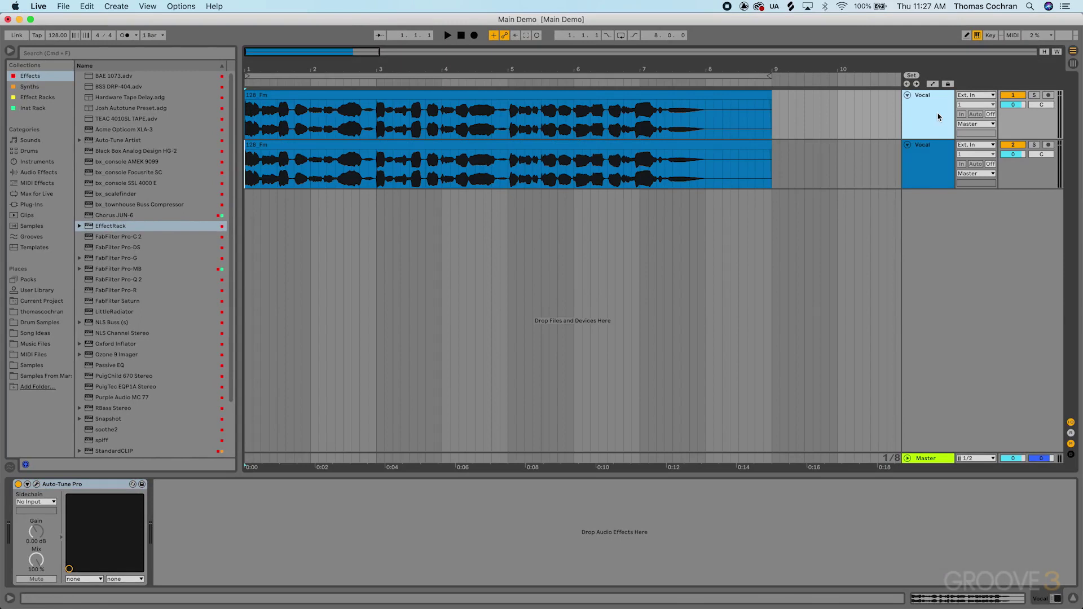
pyautogui.write('Hook')
pyautogui.press('Tab')
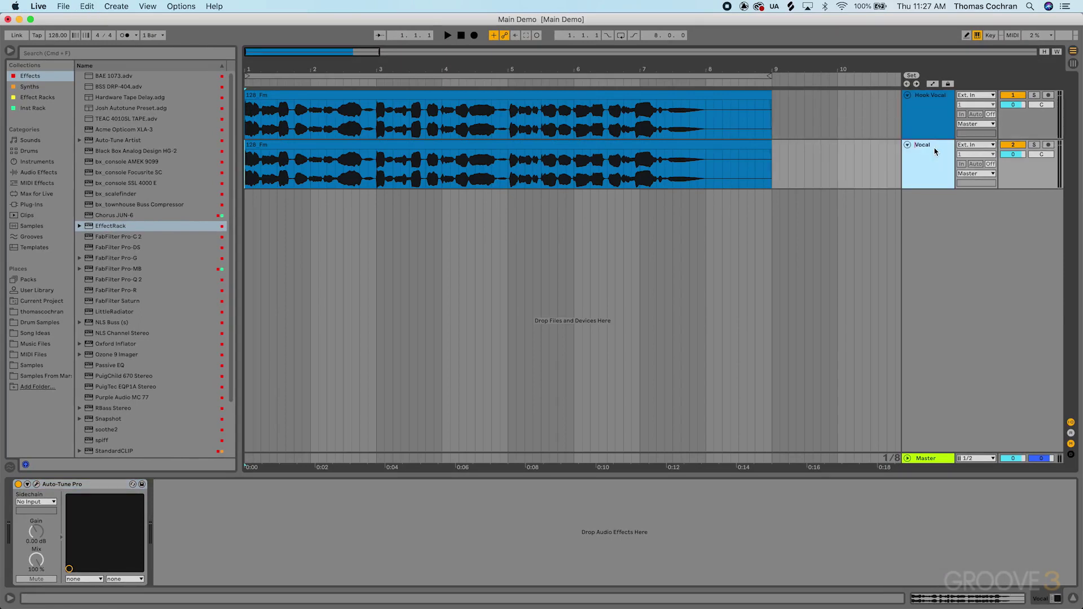
pyautogui.write('Verse')
pyautogui.press('Return')
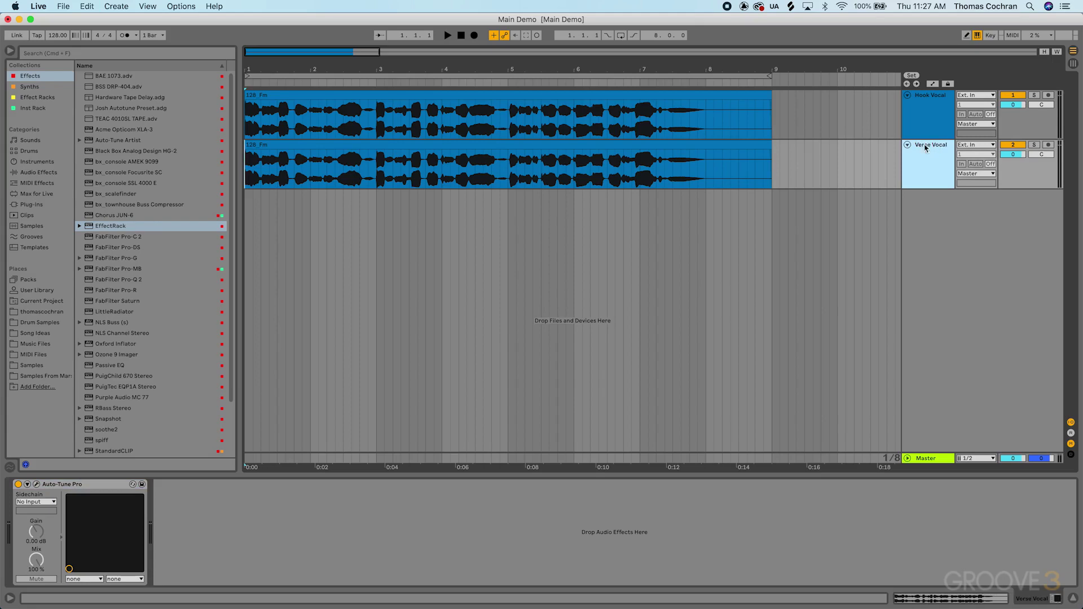
pyautogui.click(928, 129)
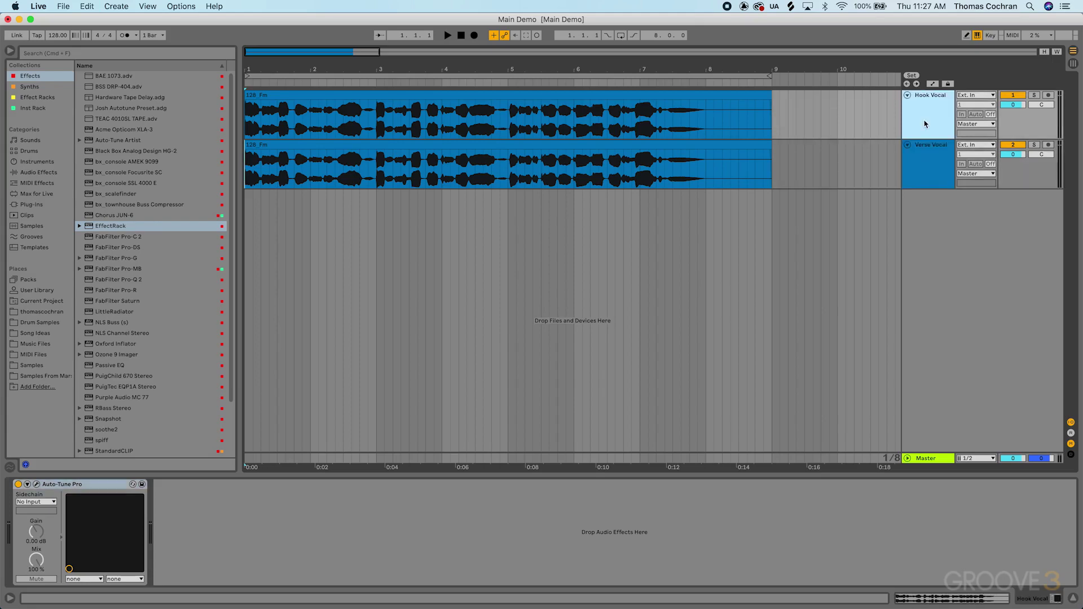
pyautogui.click(37, 484)
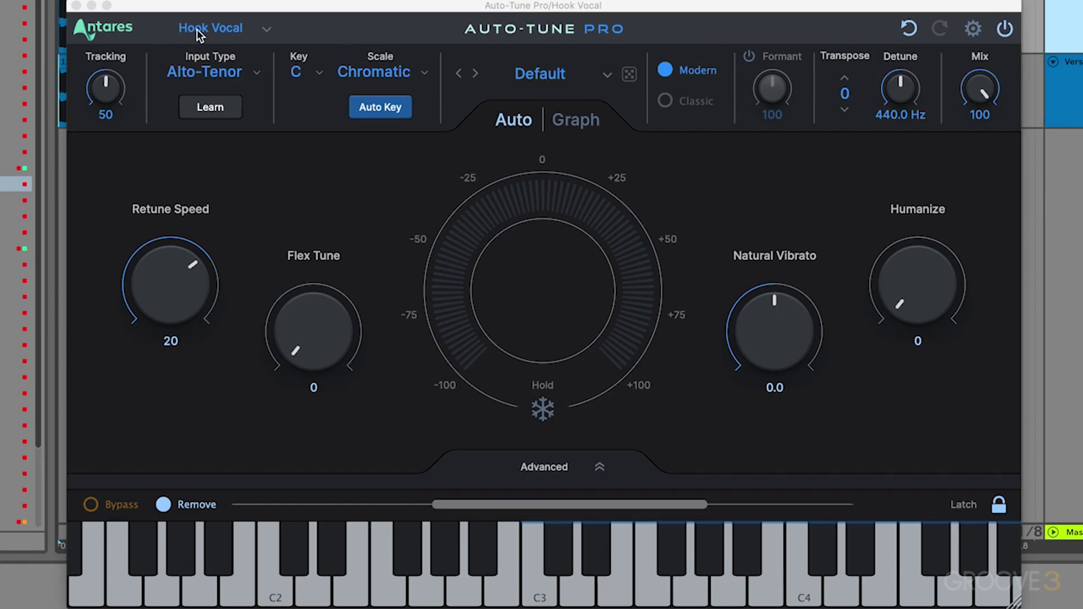
# Switch to Verse Vocal and back, then set Hook Vocal's Retune Speed to 0 and Natural Vibrato to -12.0
pyautogui.click(244, 30)
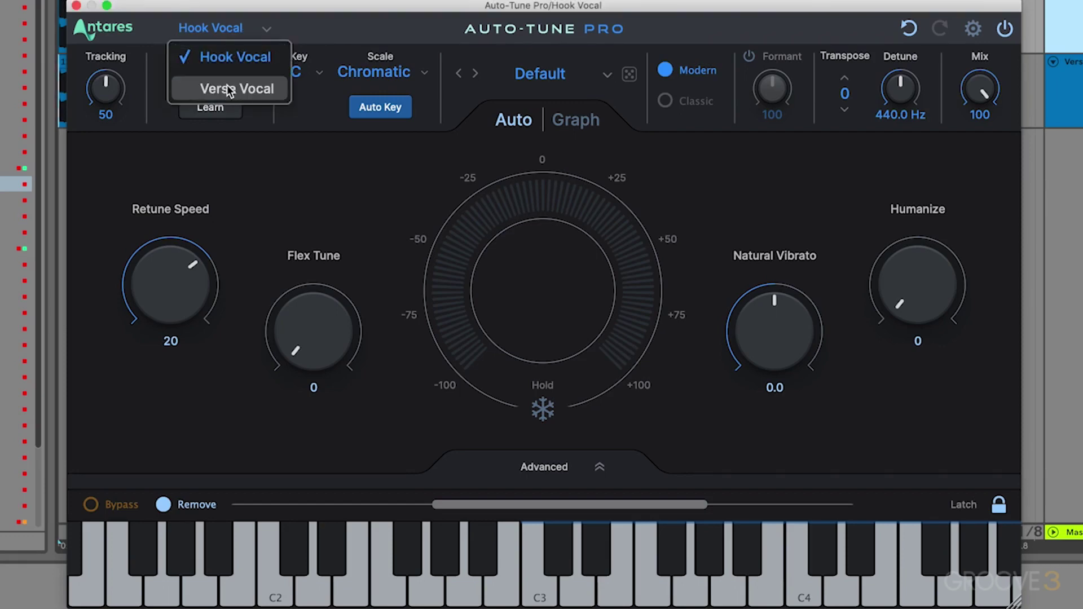
pyautogui.click(226, 85)
pyautogui.click(232, 31)
pyautogui.click(226, 56)
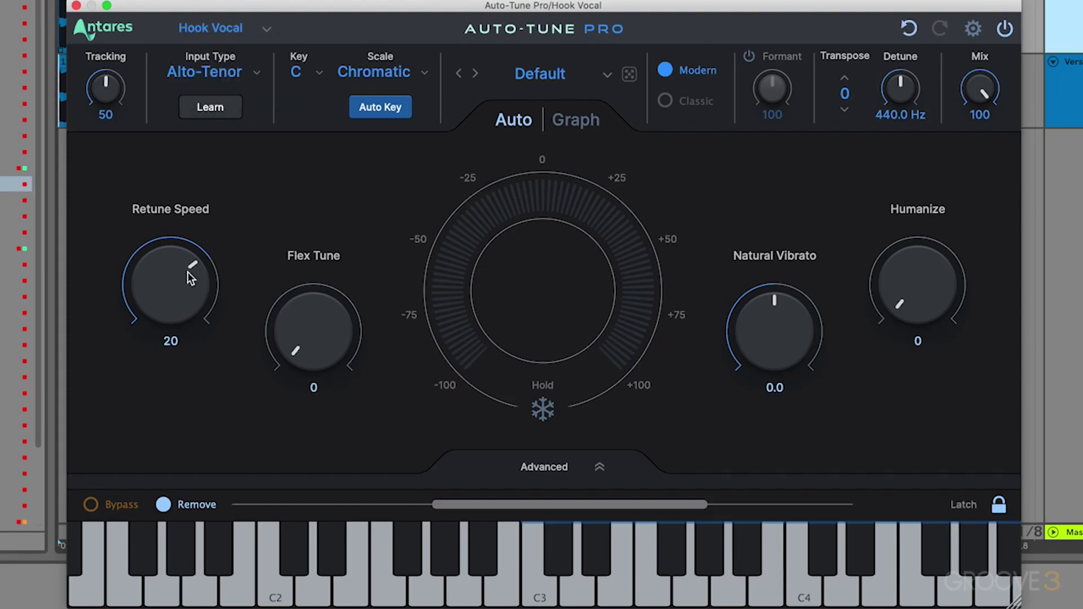
pyautogui.moveTo(187, 272); pyautogui.dragTo(162, 176)
pyautogui.moveTo(765, 318); pyautogui.dragTo(773, 495)
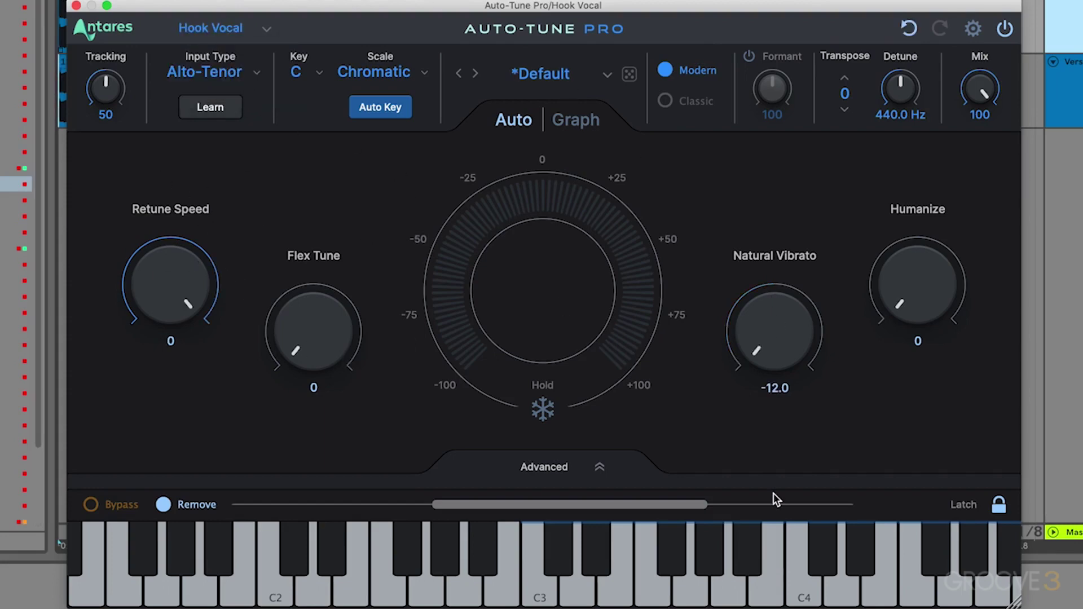
# Check the Verse Vocal instance in the instance list, then return to Hook Vocal
pyautogui.click(209, 27)
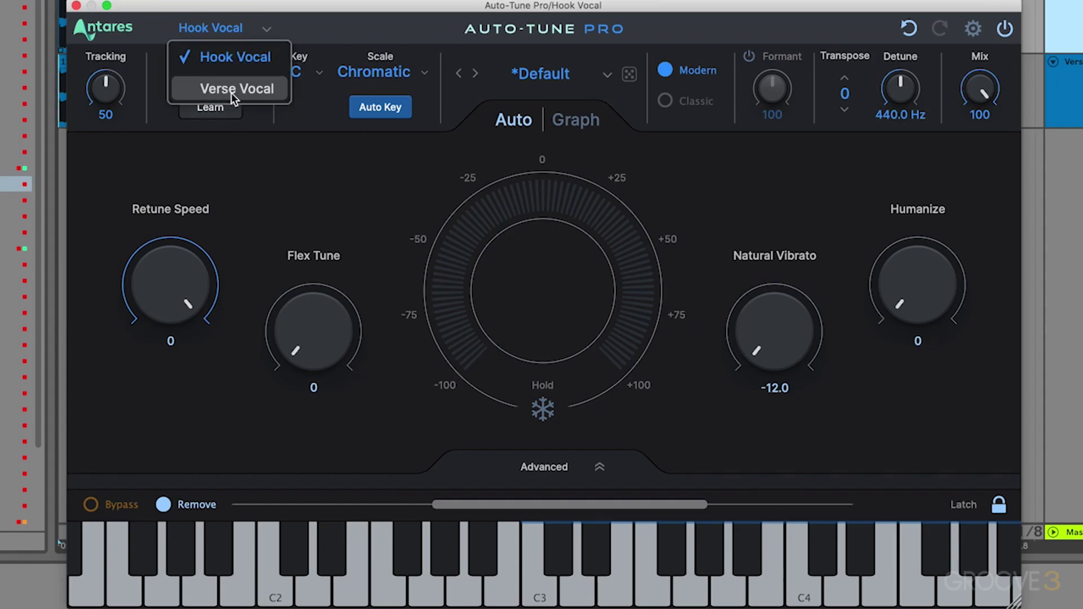
pyautogui.click(231, 93)
pyautogui.click(231, 21)
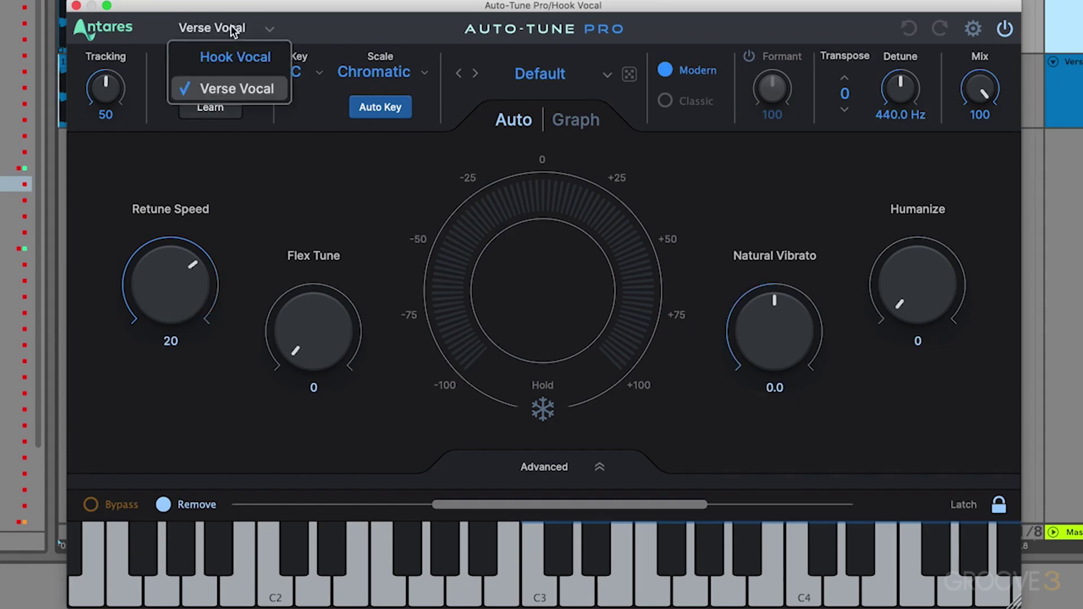
pyautogui.click(225, 54)
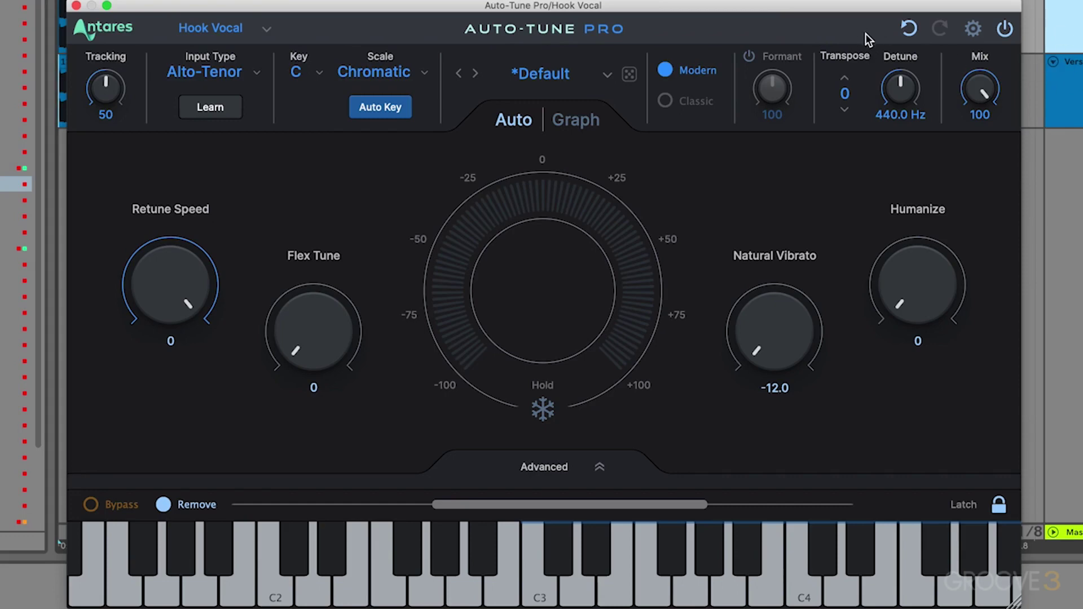
pyautogui.click(908, 32)
pyautogui.click(941, 33)
pyautogui.click(938, 30)
pyautogui.click(903, 30)
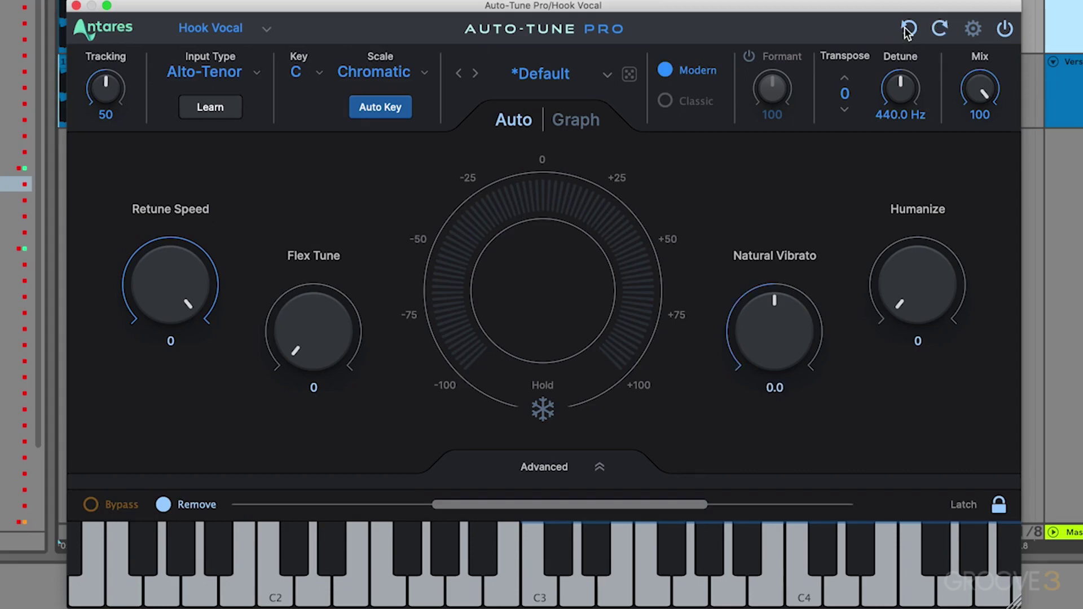
pyautogui.click(936, 31)
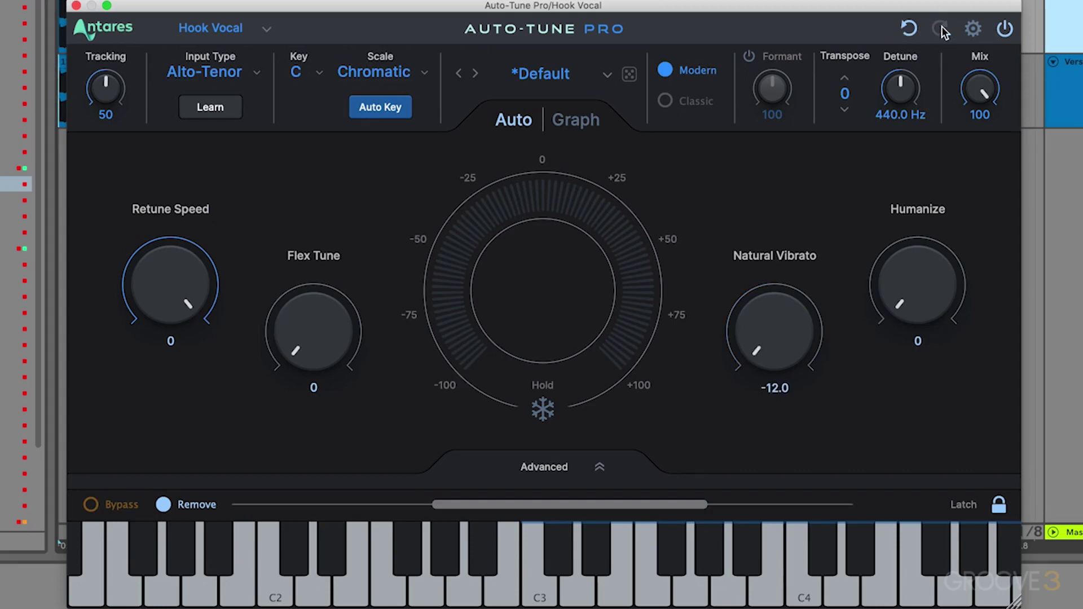
pyautogui.click(972, 31)
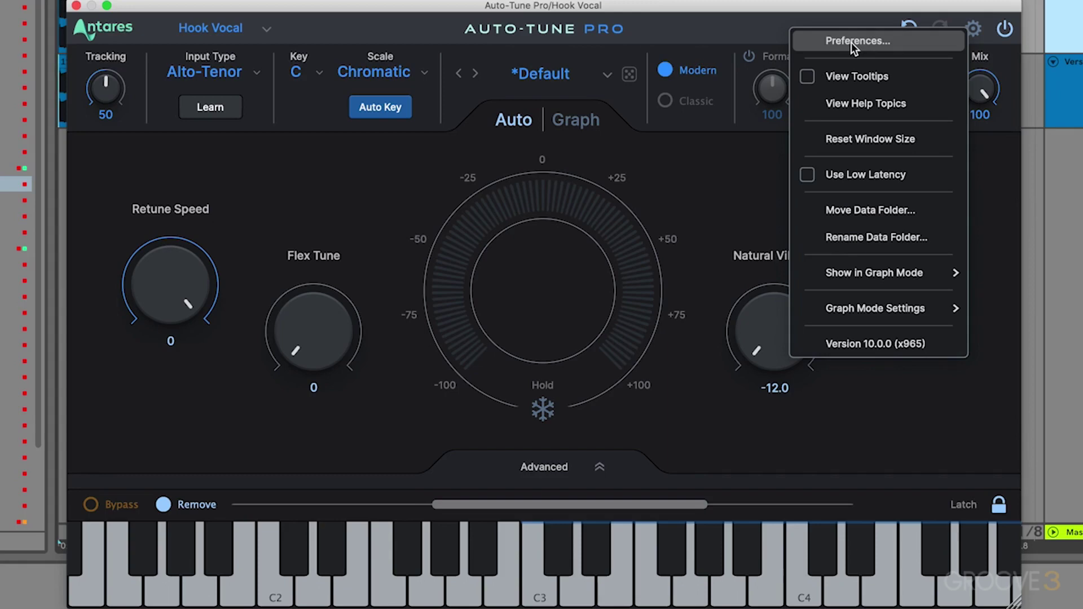
pyautogui.click(744, 22)
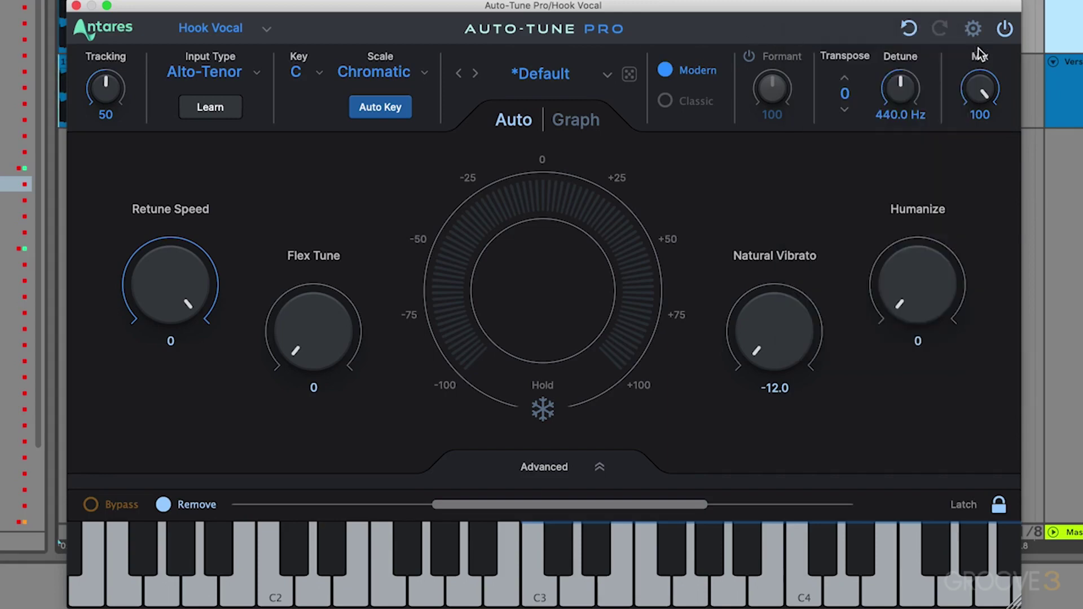